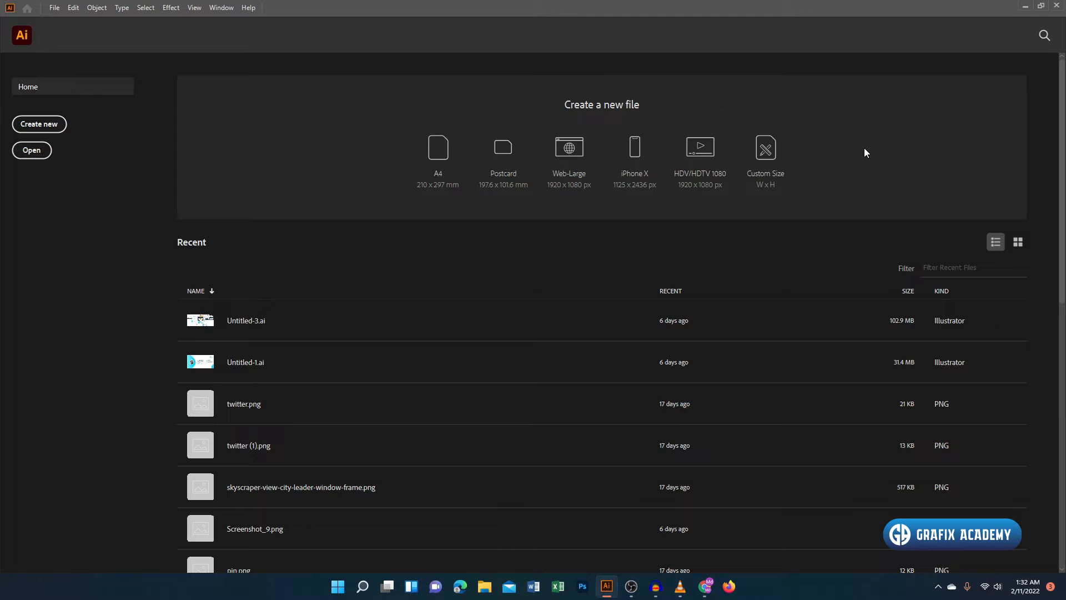
- Create a new 1080 × 1080 px document and fit its artboard in the window
click(39, 124)
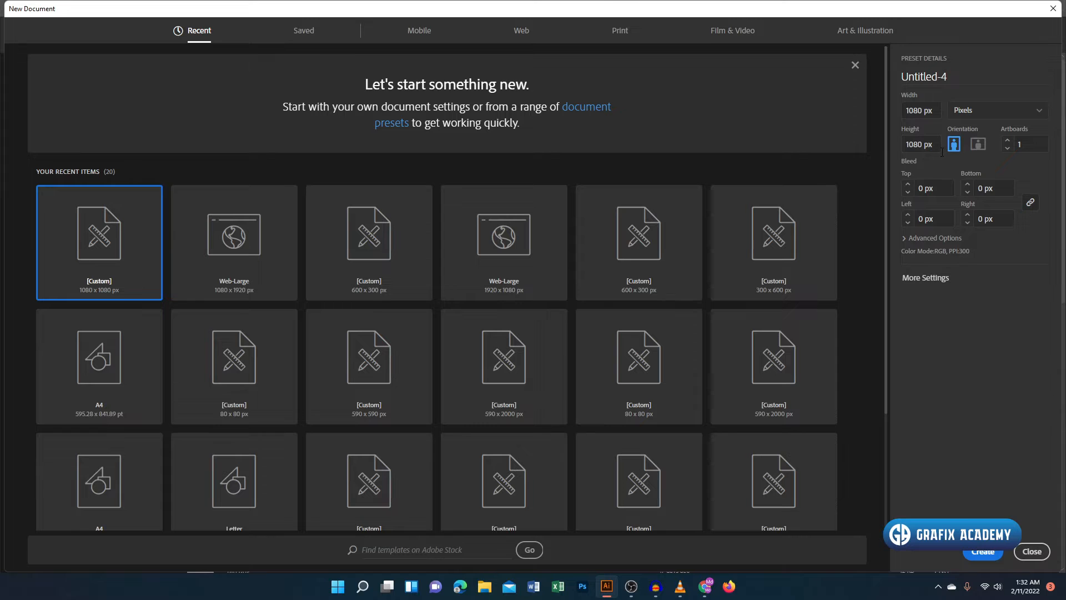
click(981, 552)
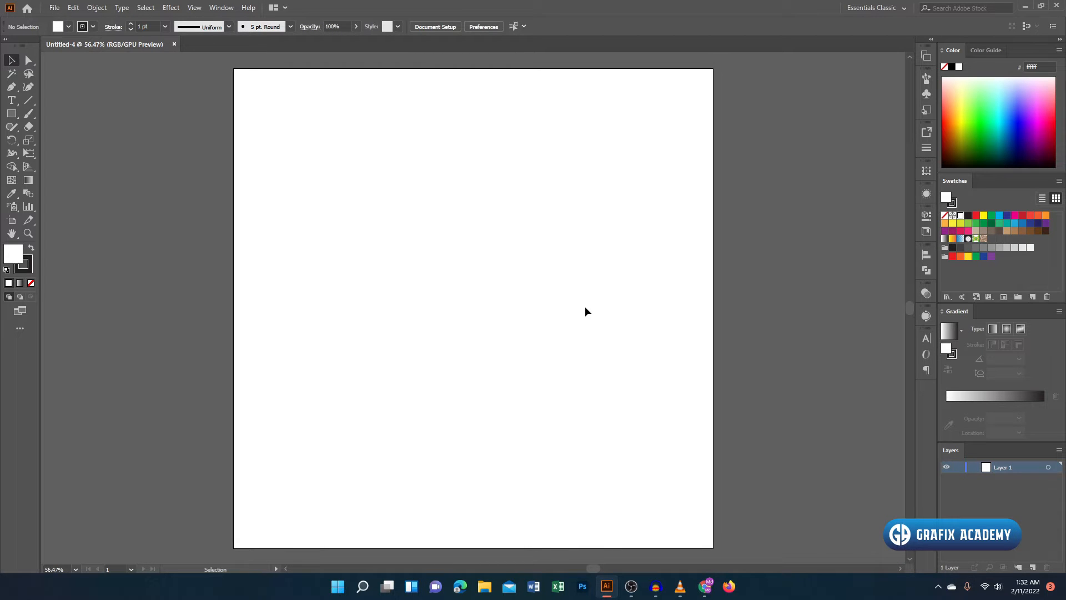
key(ctrl+0)
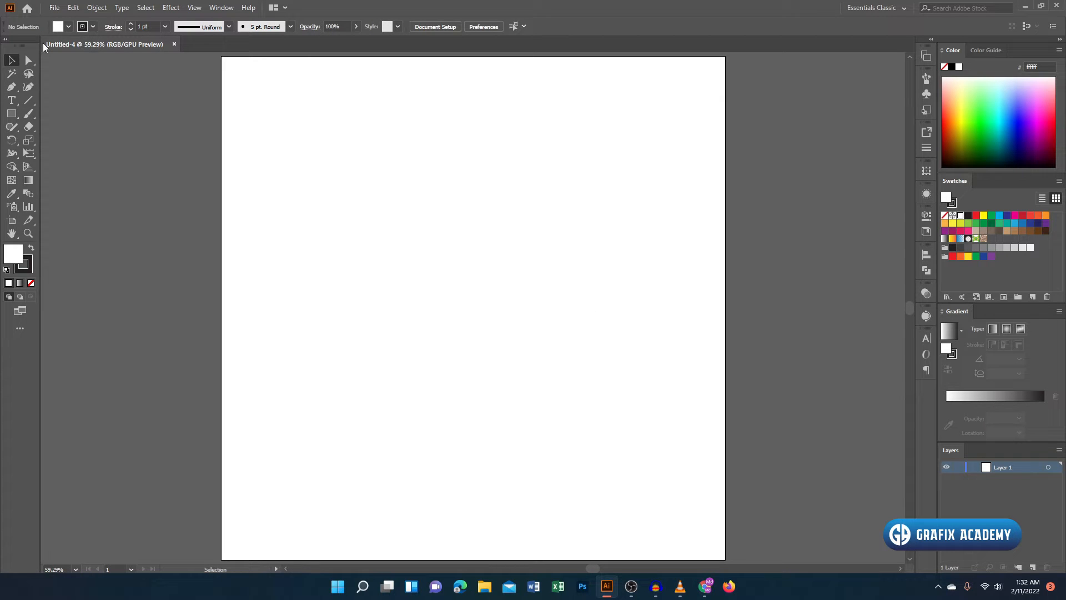
- Draw an unfilled hexagon about 654 px wide at the artboard's centre and rotate it 90° so a corner points up
click(12, 115)
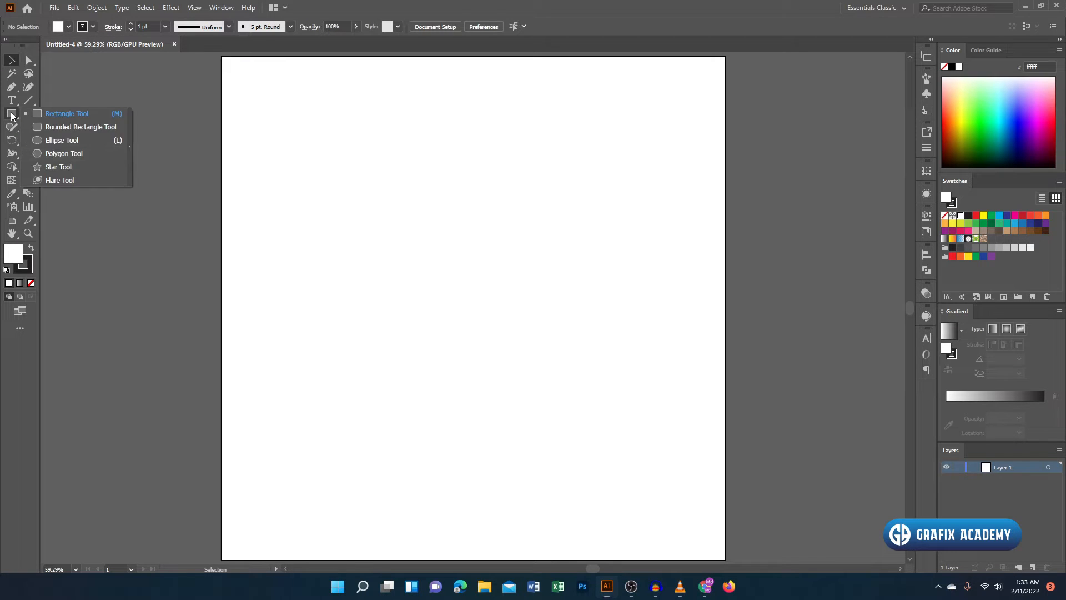
click(81, 155)
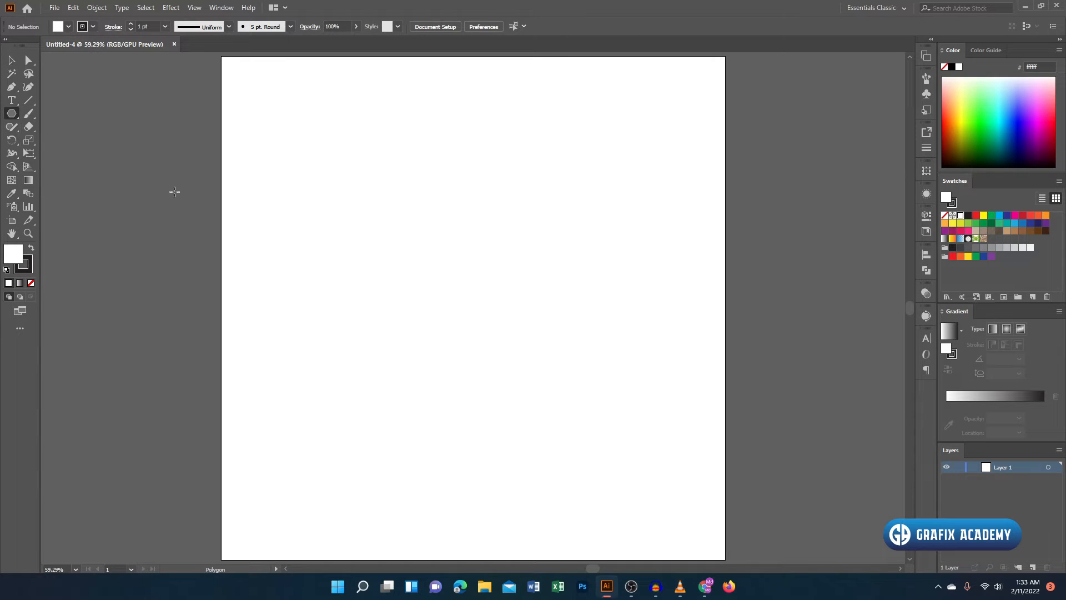
drag(473, 307, 595, 395)
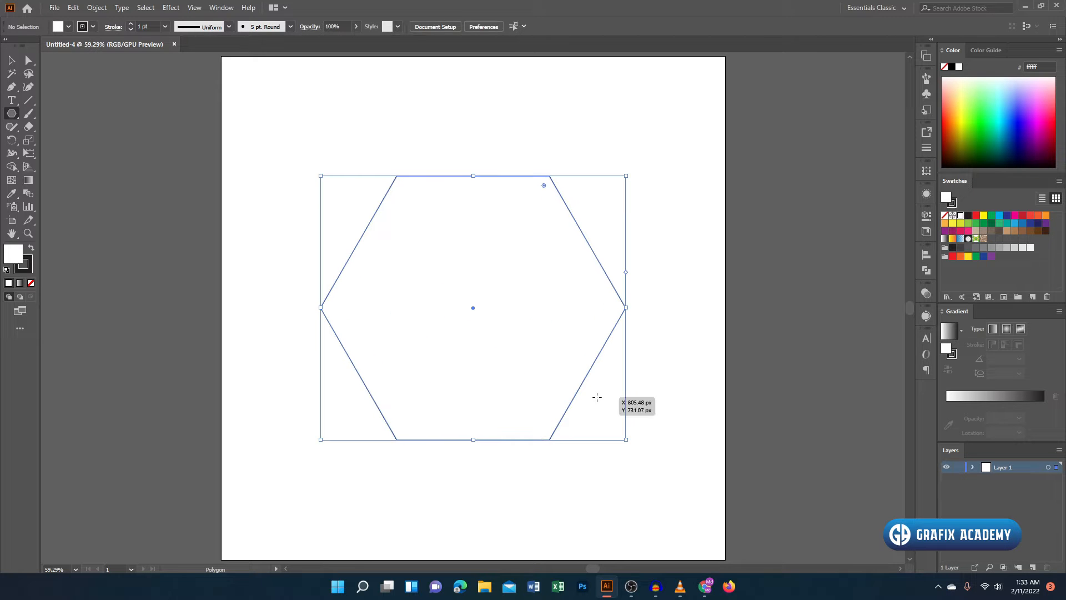
click(30, 283)
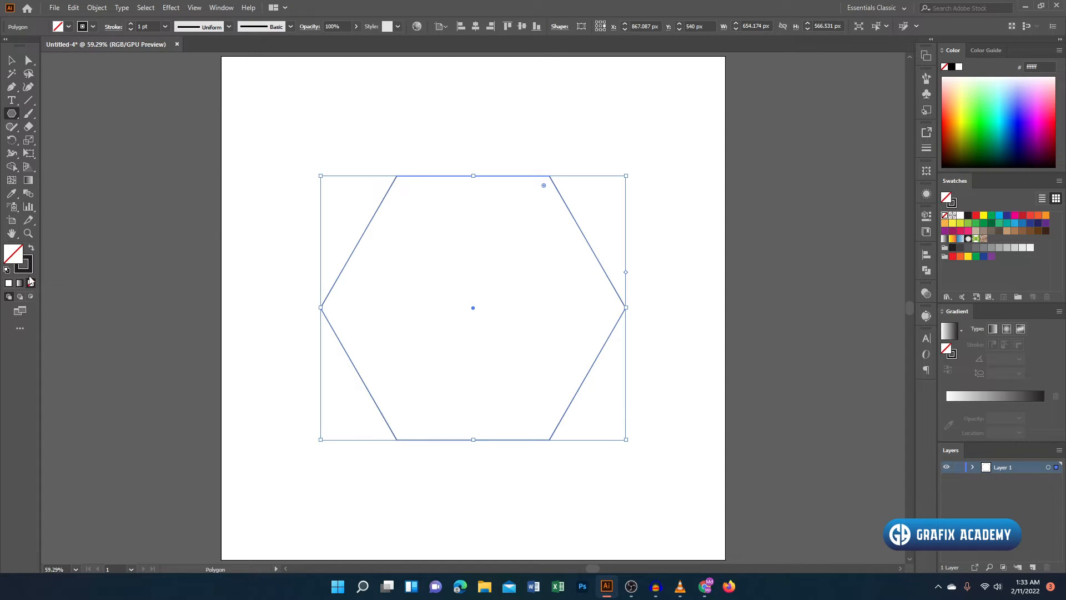
click(11, 62)
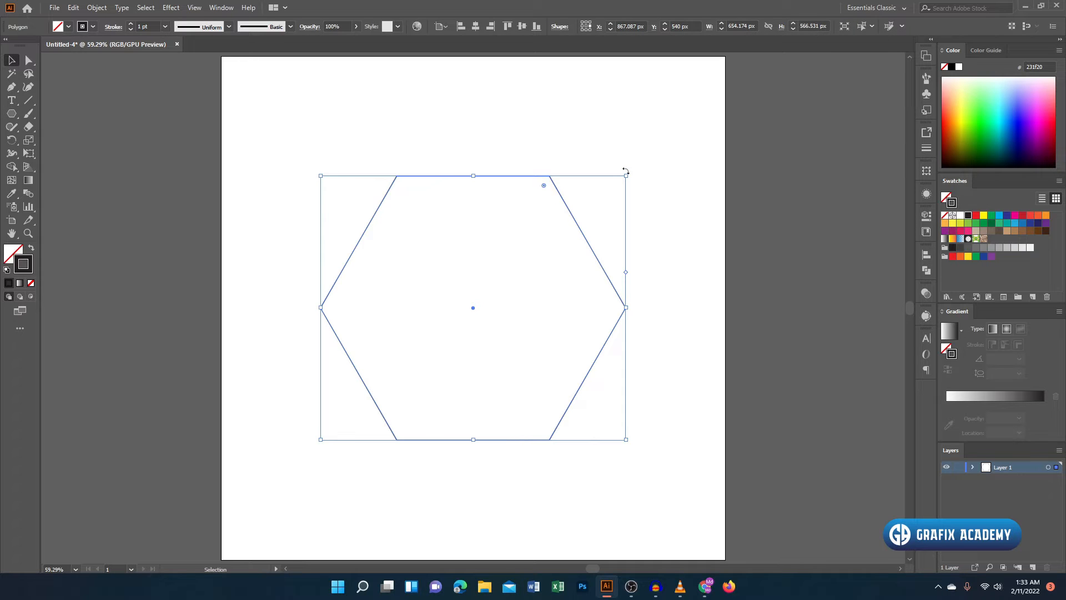
drag(626, 172, 661, 464)
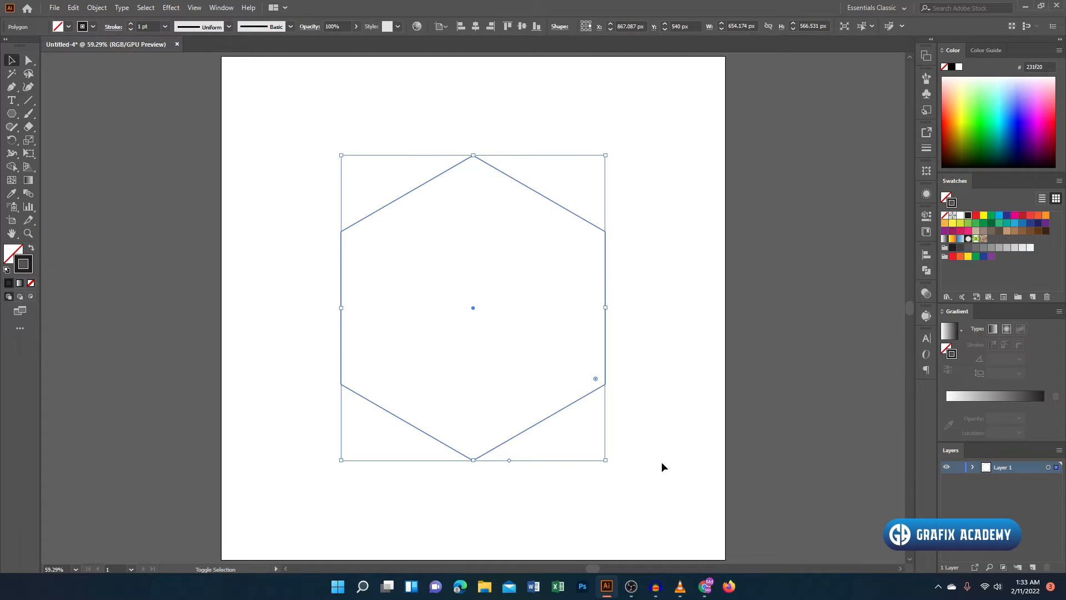
- Draw three straight lines joining the hexagon's opposite corners through its centre
click(29, 101)
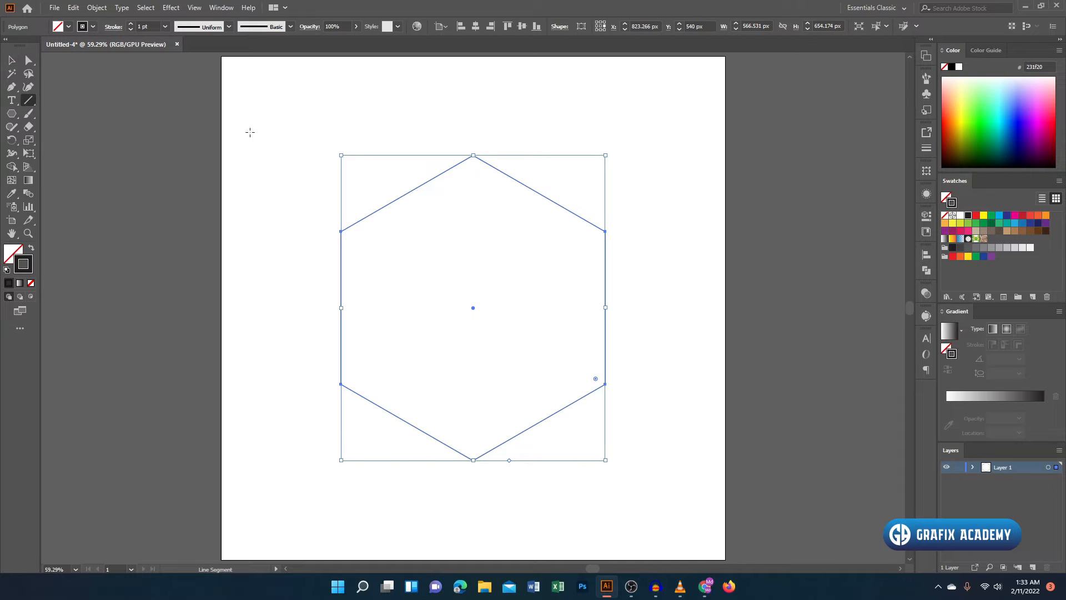
key(ctrl+shift+a)
drag(474, 155, 473, 460)
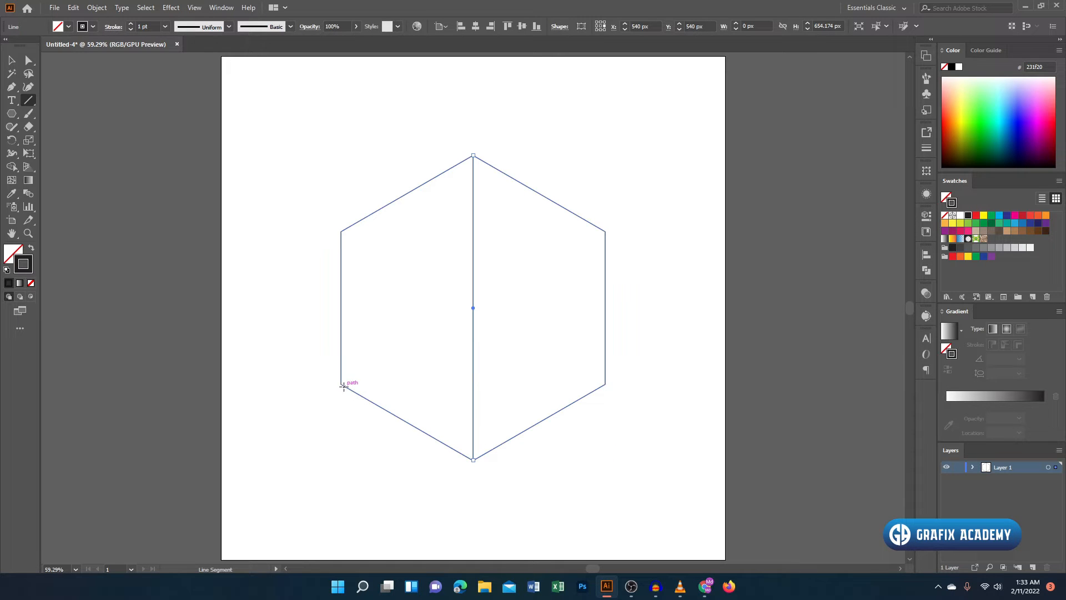
drag(341, 383, 605, 231)
drag(603, 383, 341, 231)
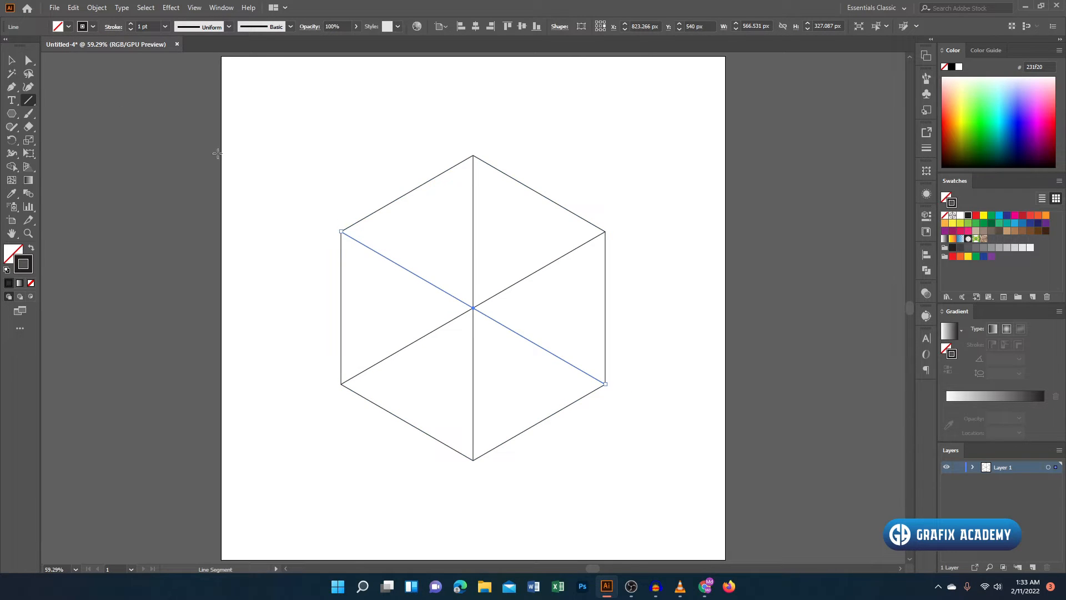
click(12, 60)
click(443, 209)
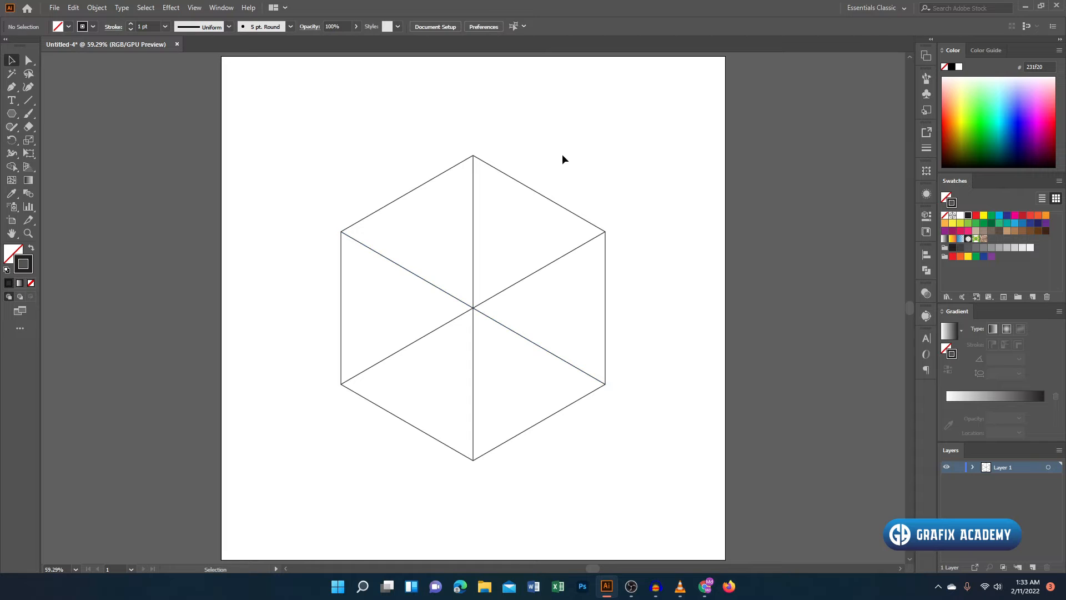
- Merge the hexagon's six triangles in pairs with Shape Builder to form the top, left and right faces of a cube
drag(245, 126, 713, 503)
click(11, 167)
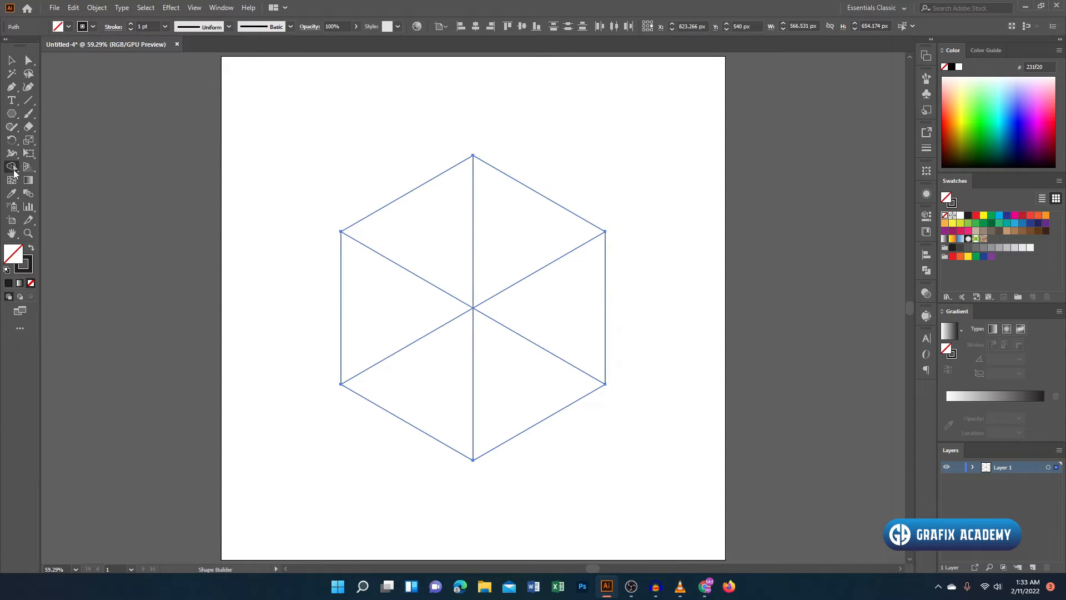
drag(437, 240, 517, 234)
drag(422, 317, 445, 372)
drag(521, 385, 549, 311)
click(12, 60)
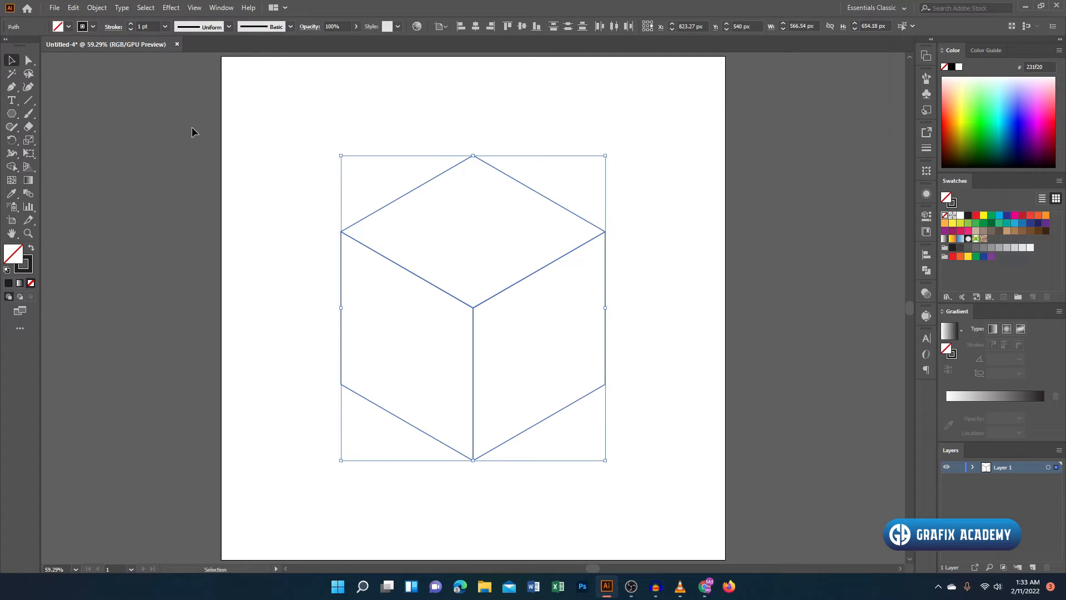
click(241, 123)
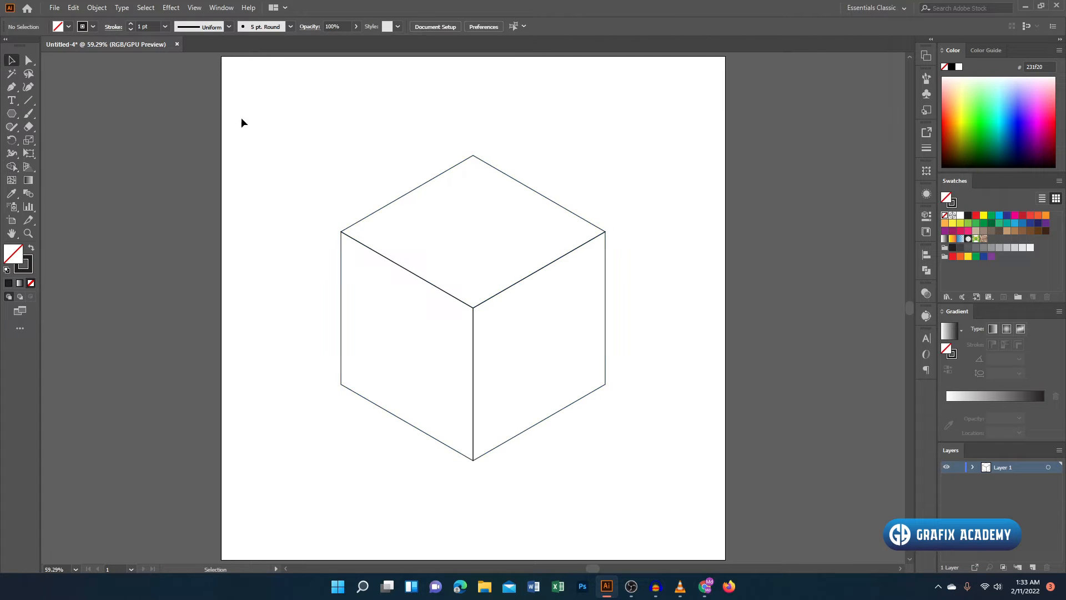
- Create a 100 × 100 px rectangular grid with 5 horizontal and 5 vertical dividers beside the cube
click(28, 100)
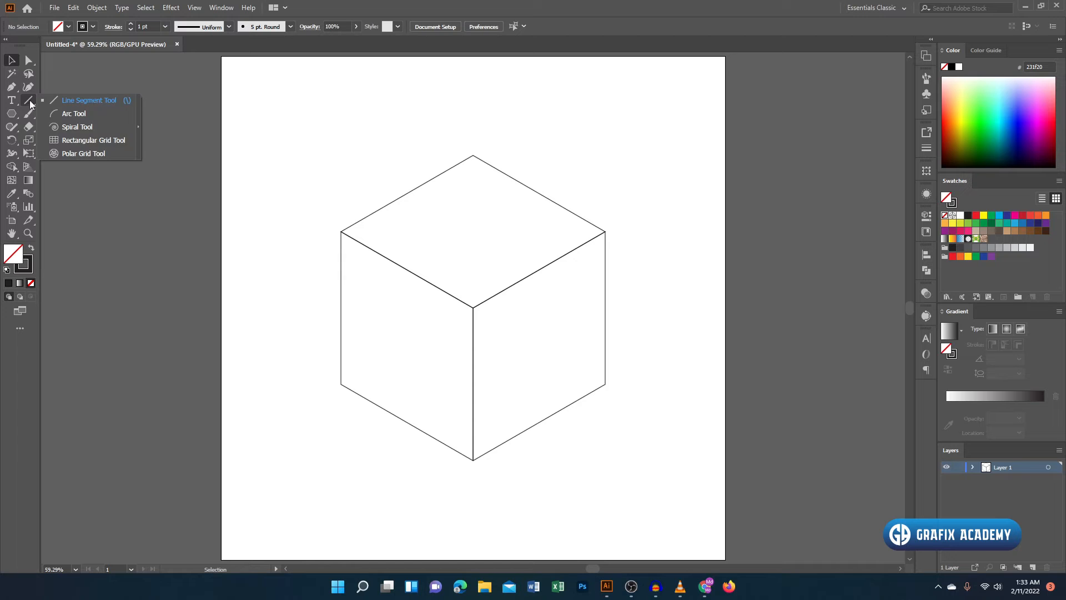
click(114, 143)
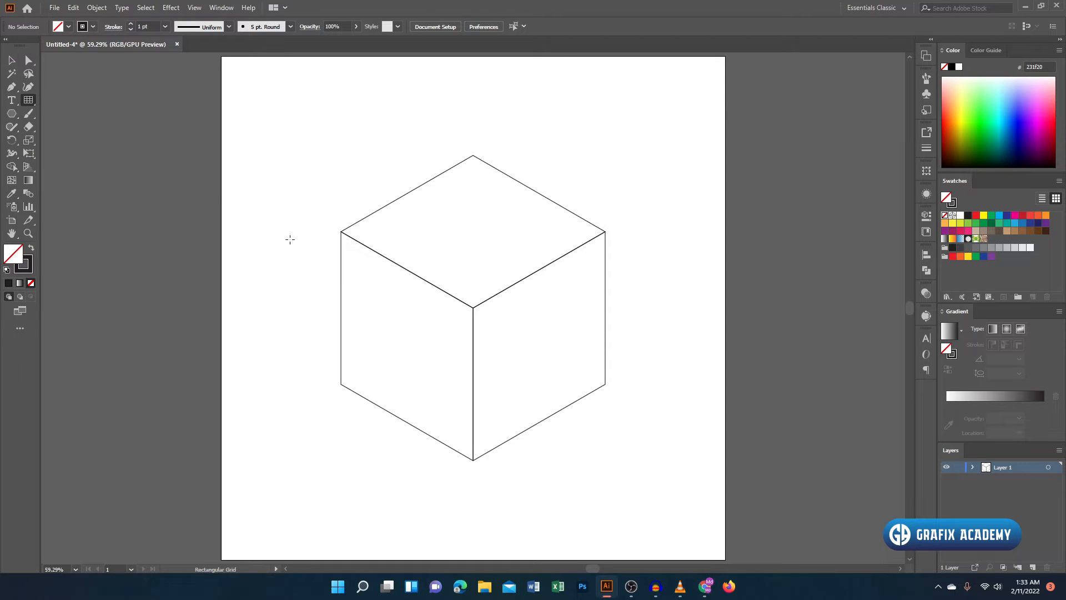
click(283, 149)
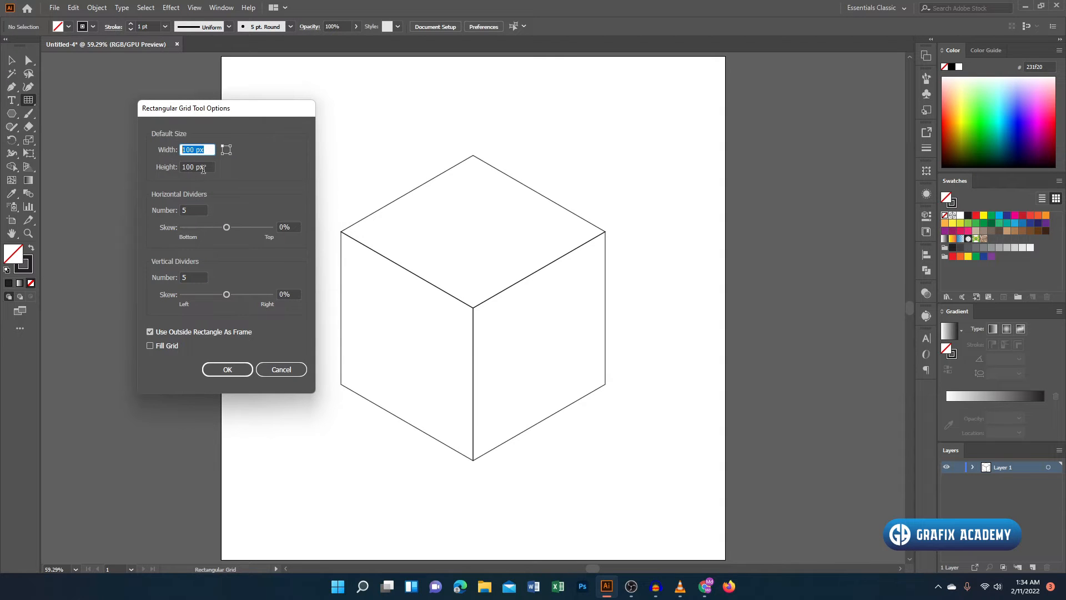
key(Tab)
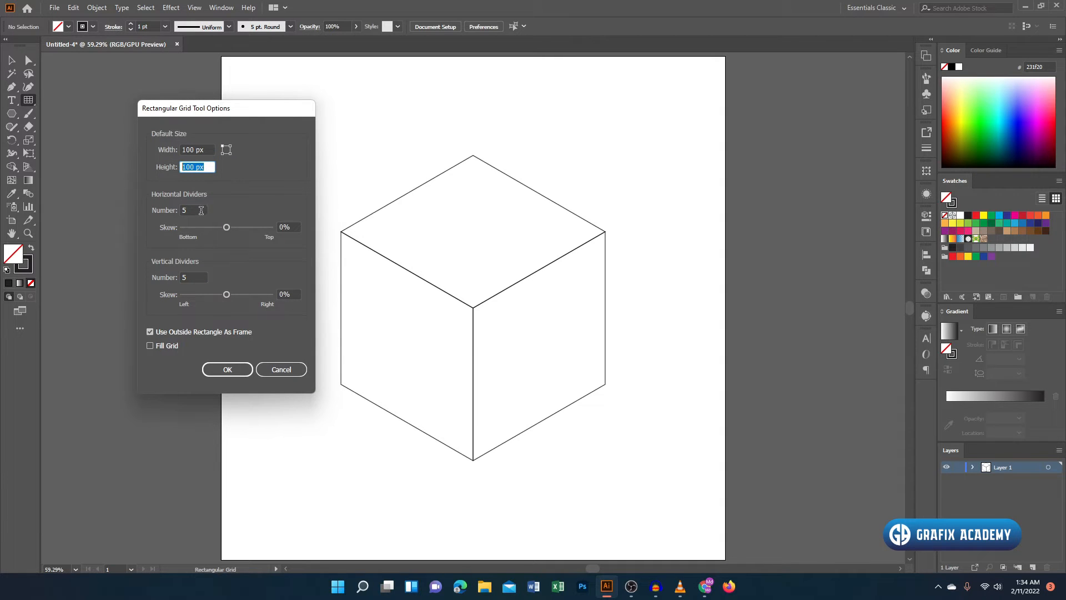
key(Tab)
click(202, 275)
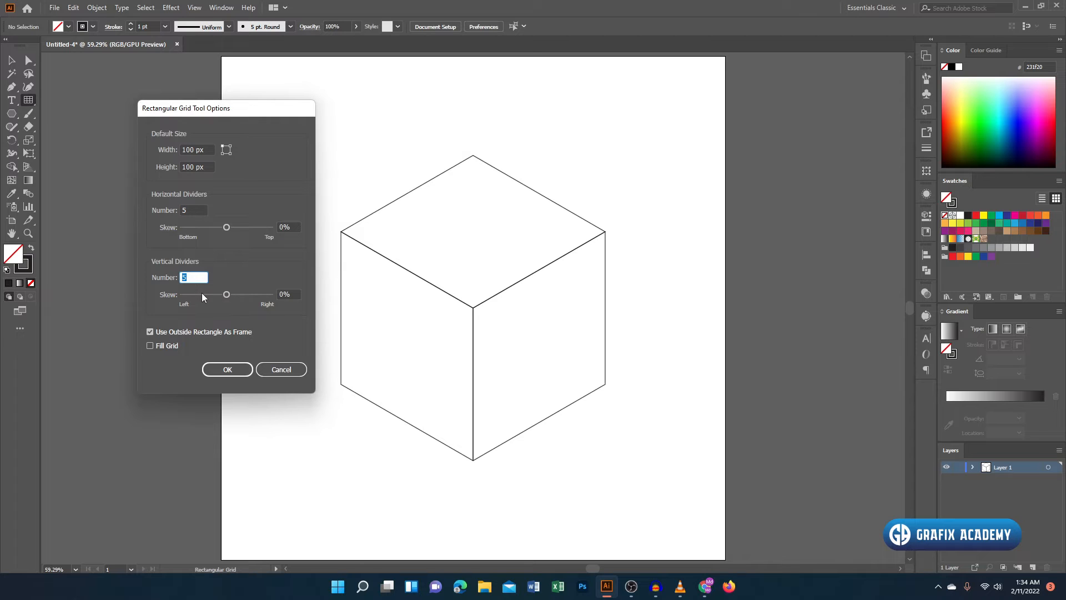
click(228, 371)
click(11, 60)
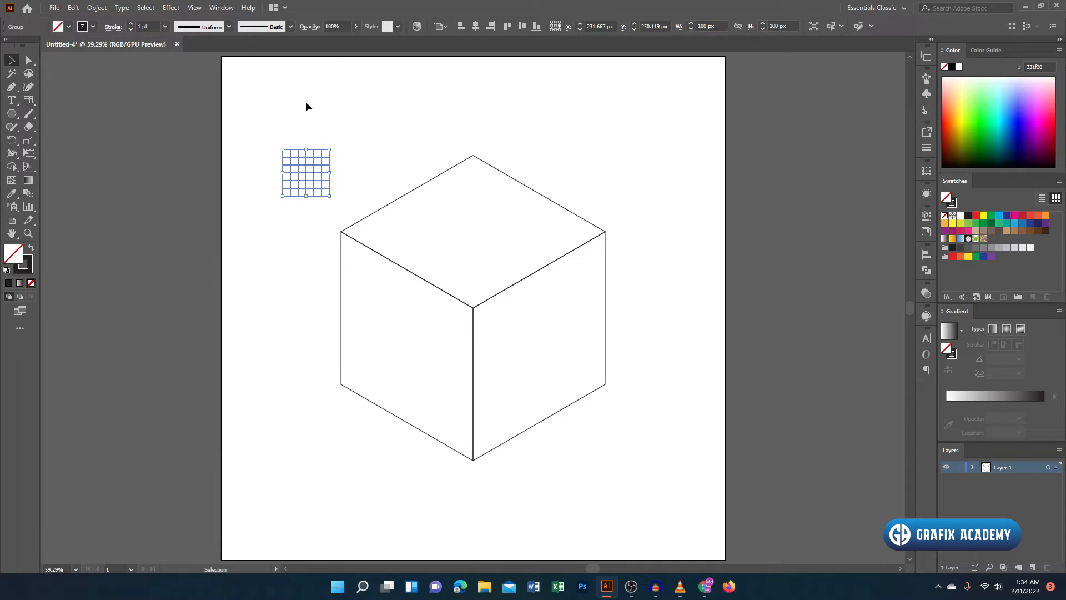
- Snap the grid to the left face's upper-left corner and stretch it to the cube's bottom corner, about 281 × 491 px
click(306, 104)
drag(282, 151, 341, 233)
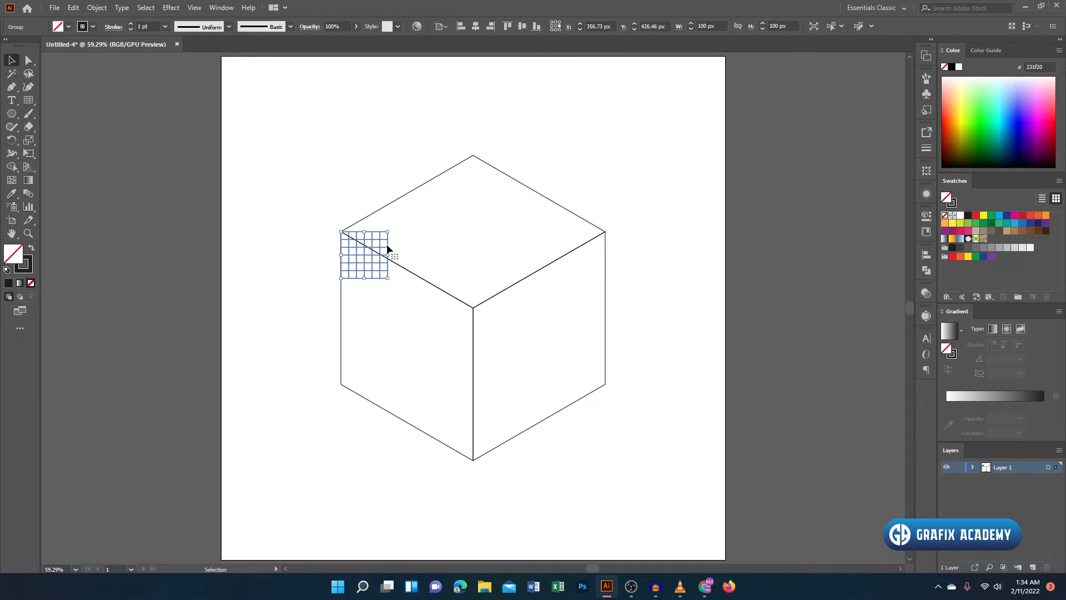
drag(389, 279, 473, 460)
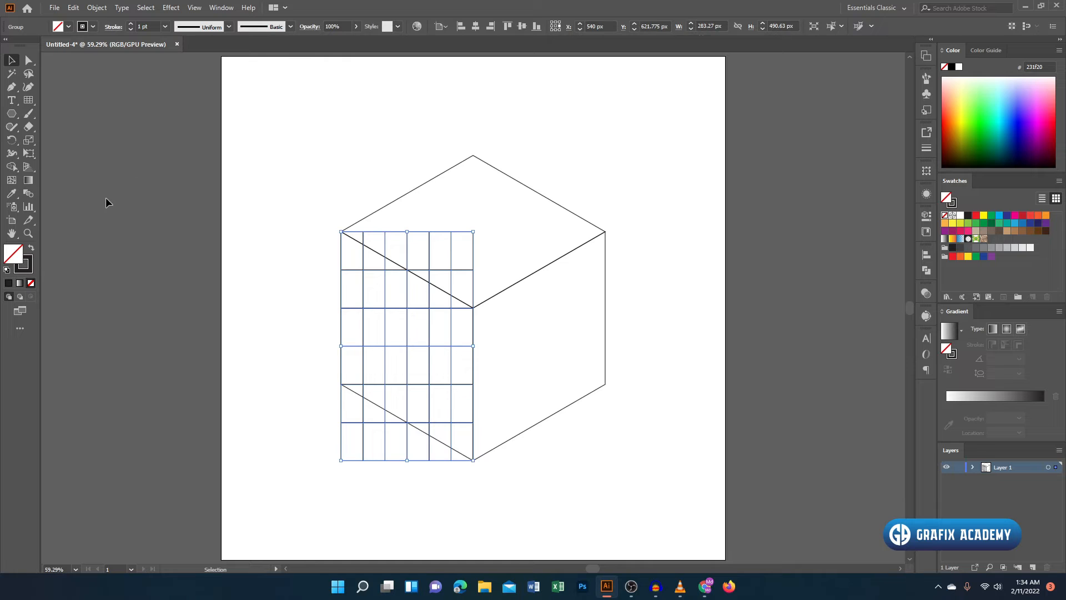
- Skew the grid with symmetrical Free Distort so that it fits the cube's left face
click(27, 153)
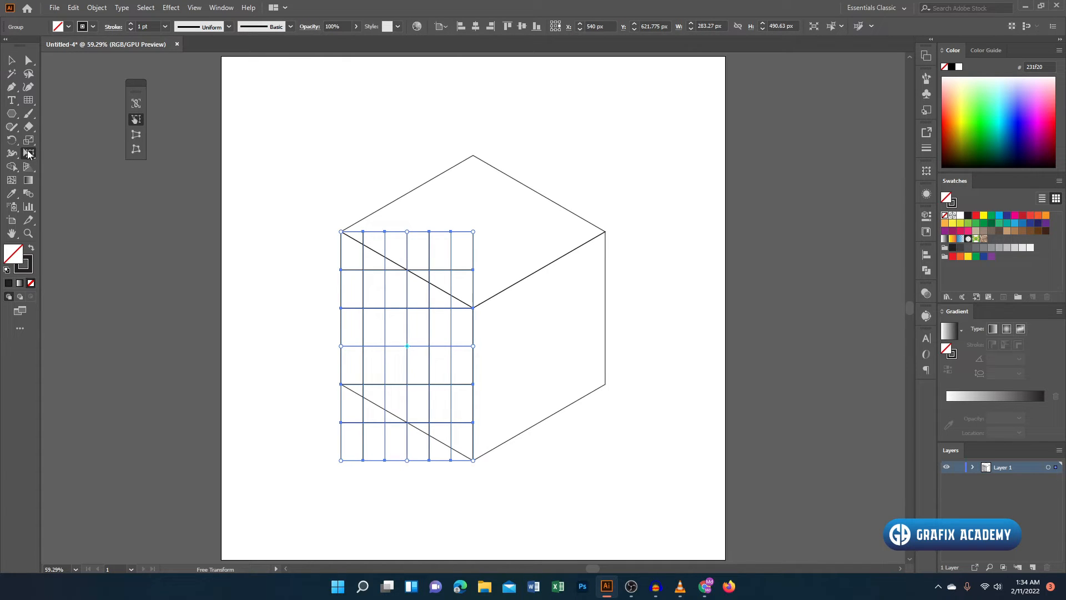
click(136, 149)
drag(474, 233, 473, 308)
click(11, 60)
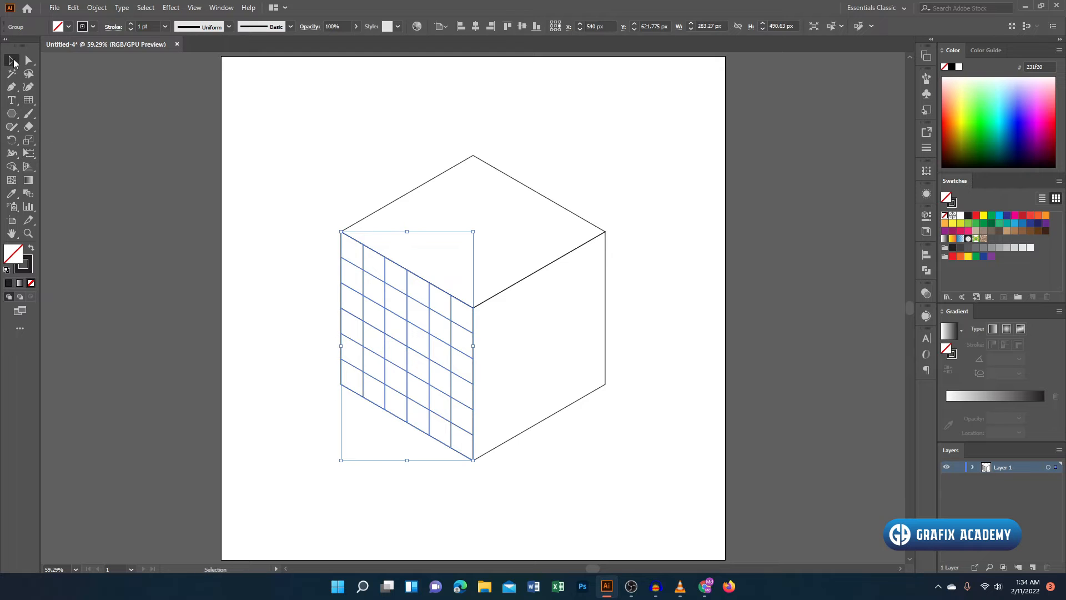
click(414, 141)
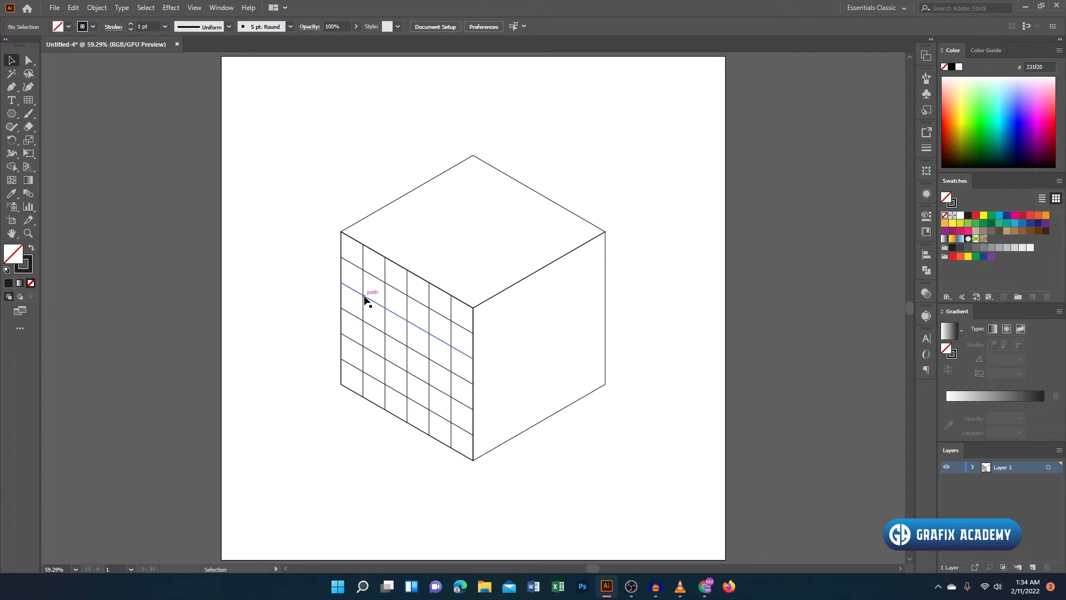
- Create a copy of the left face's grid reflected across the vertical axis
click(365, 300)
right_click(435, 381)
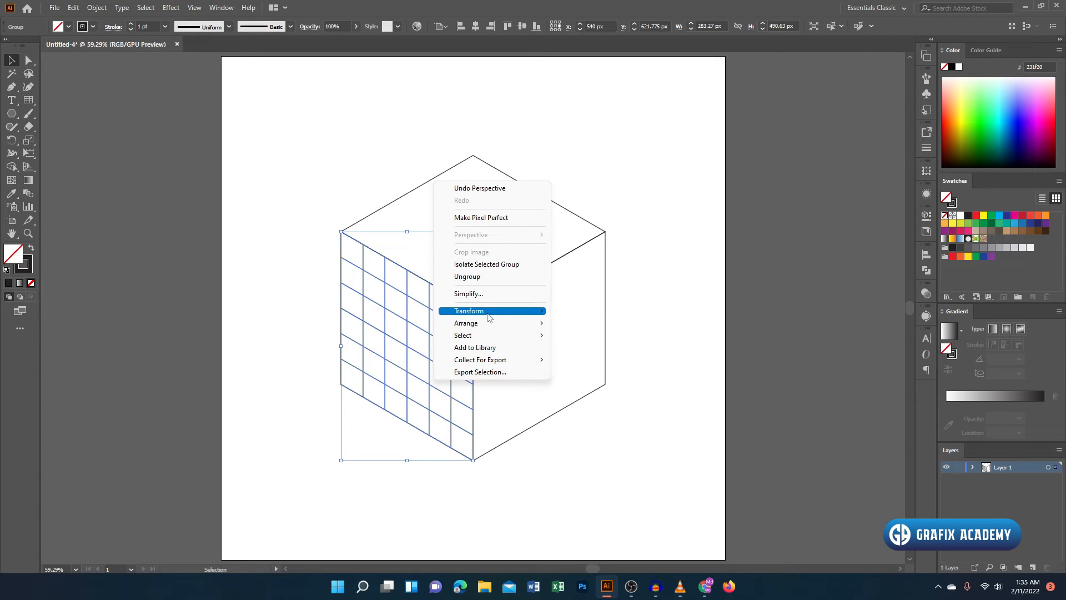
mouse_move(490, 317)
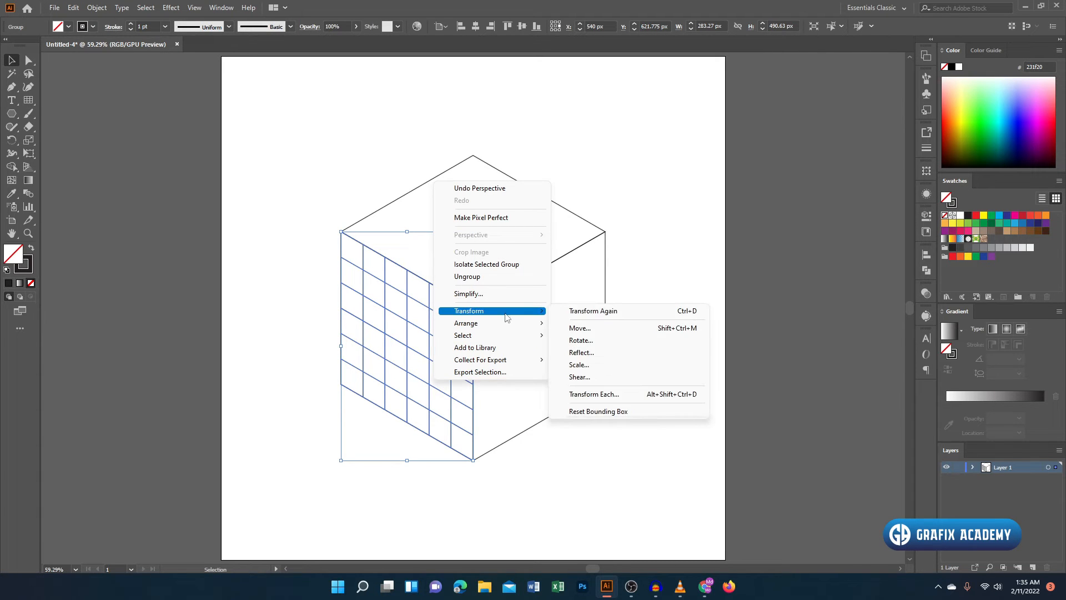
click(608, 353)
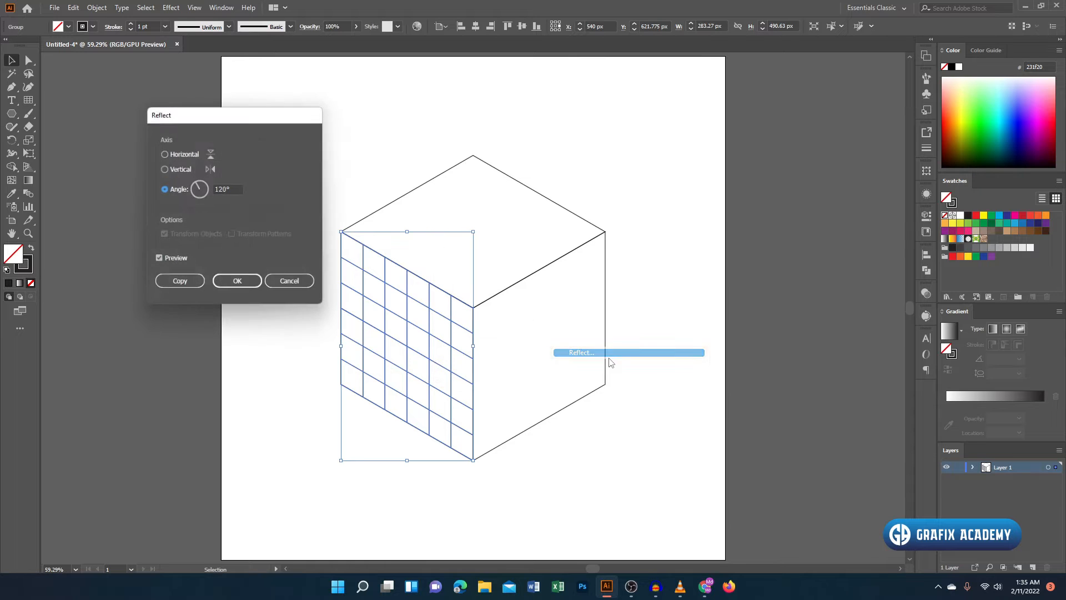
click(182, 169)
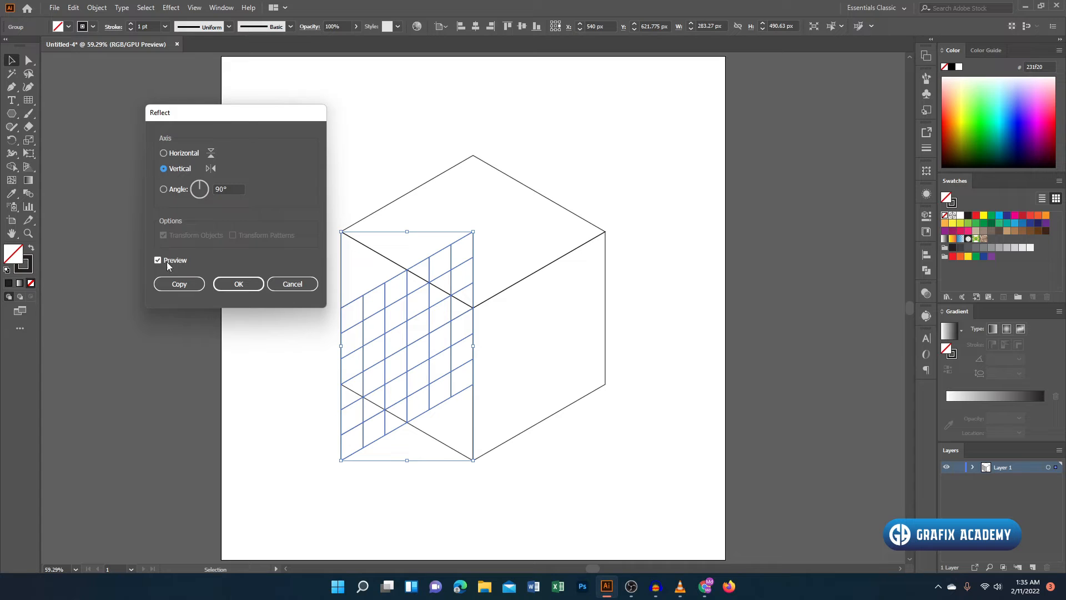
click(189, 282)
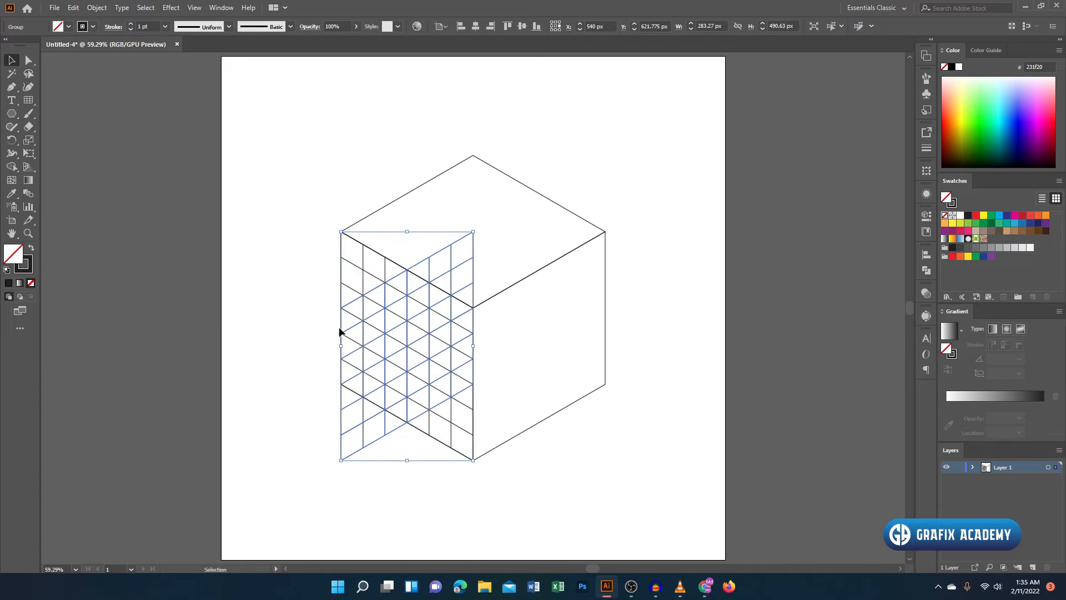
- Centre the reflected grid horizontally on the cube's right face, using that face as the key object
shift+click(604, 295)
click(603, 293)
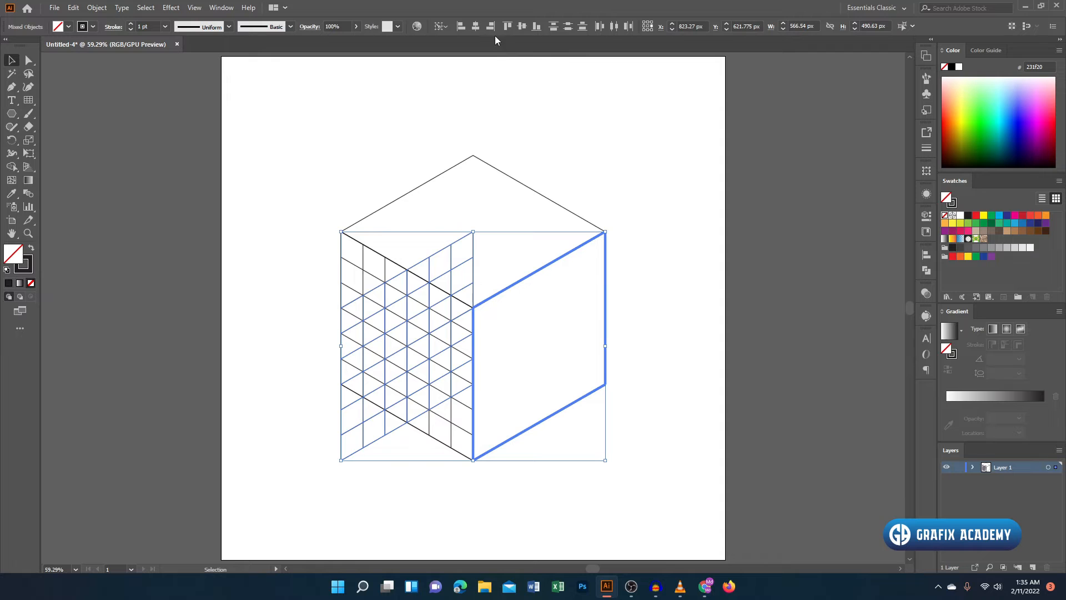
click(476, 27)
click(655, 178)
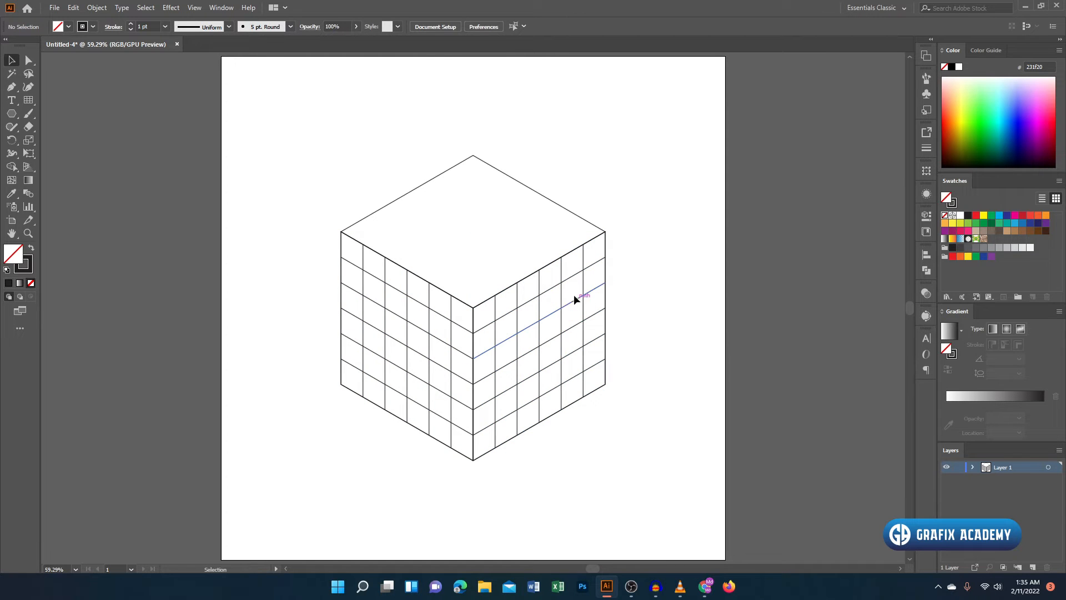
- Create a copy of the right face's grid reflected about an axis angled at 120°
click(562, 315)
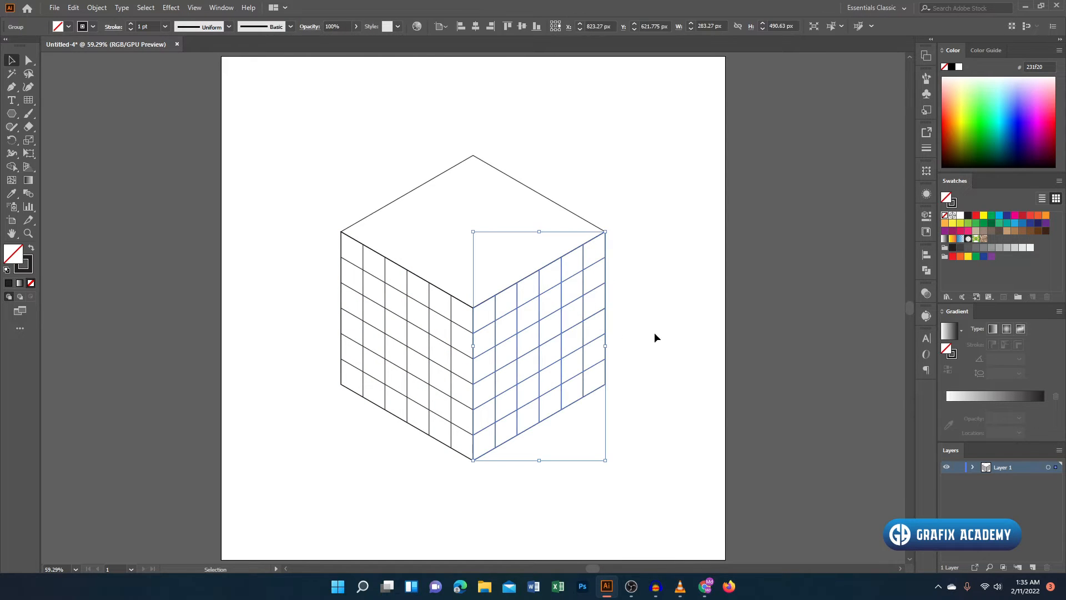
right_click(664, 332)
mouse_move(772, 463)
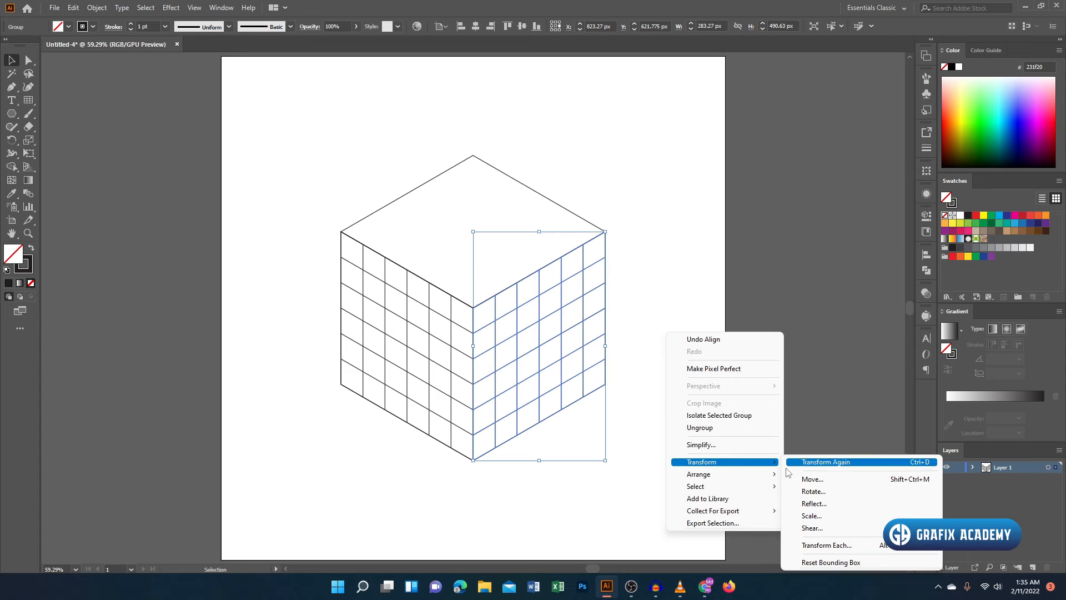
click(821, 509)
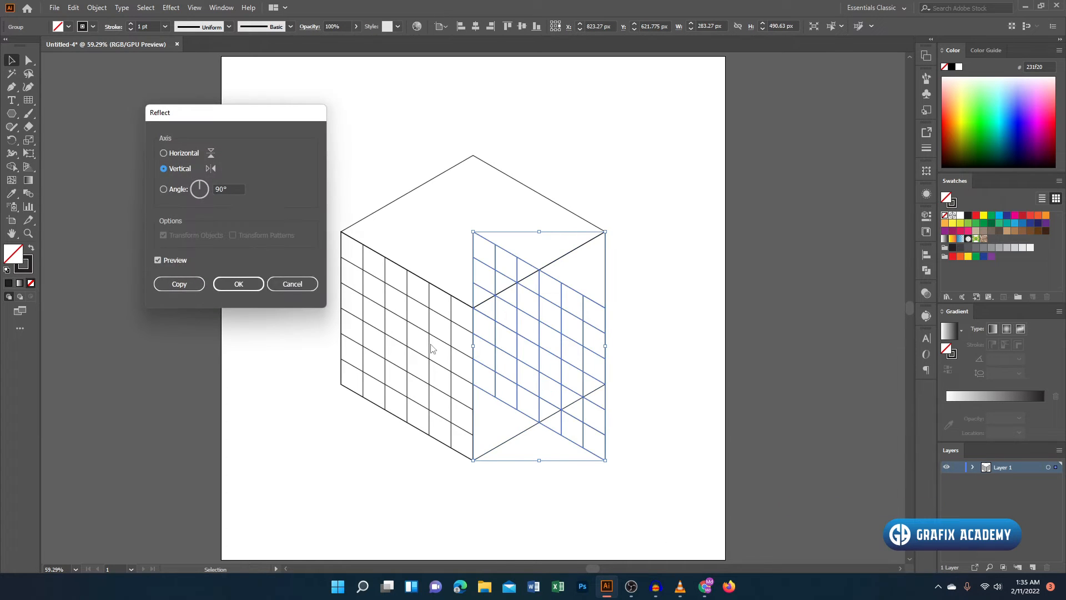
click(173, 189)
drag(231, 190, 197, 192)
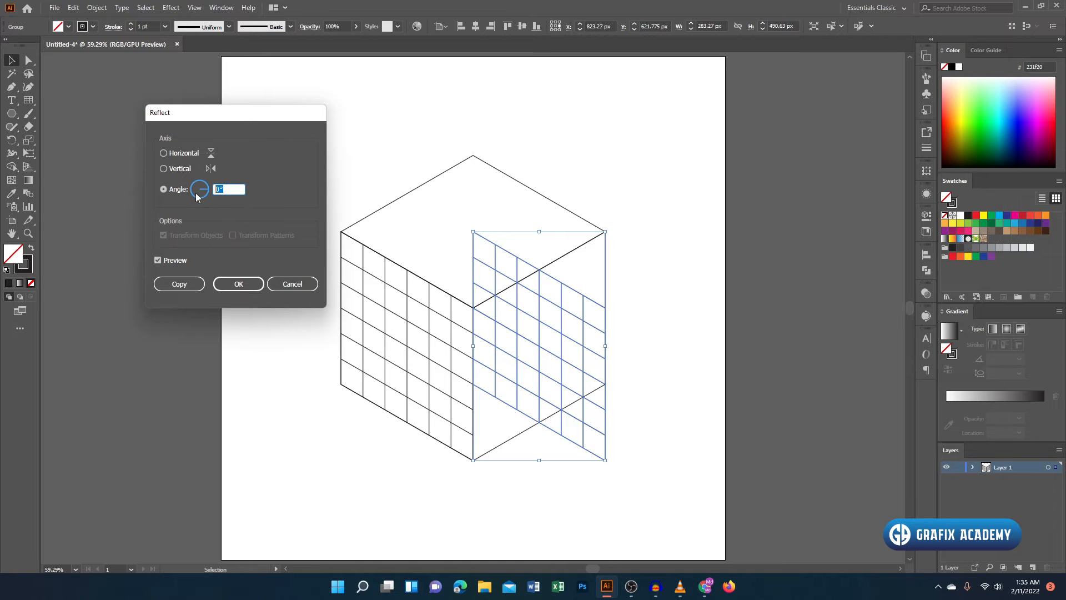
text(120)
click(184, 288)
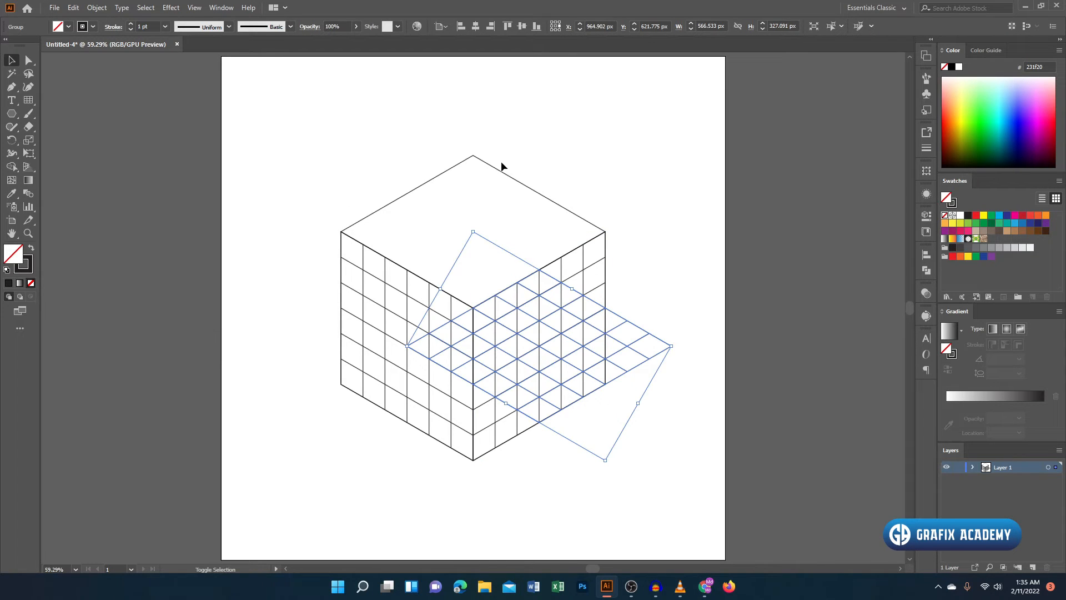
- Centre the new grid horizontally and vertically on the cube's top face, using that face as the key object
click(499, 170)
click(512, 83)
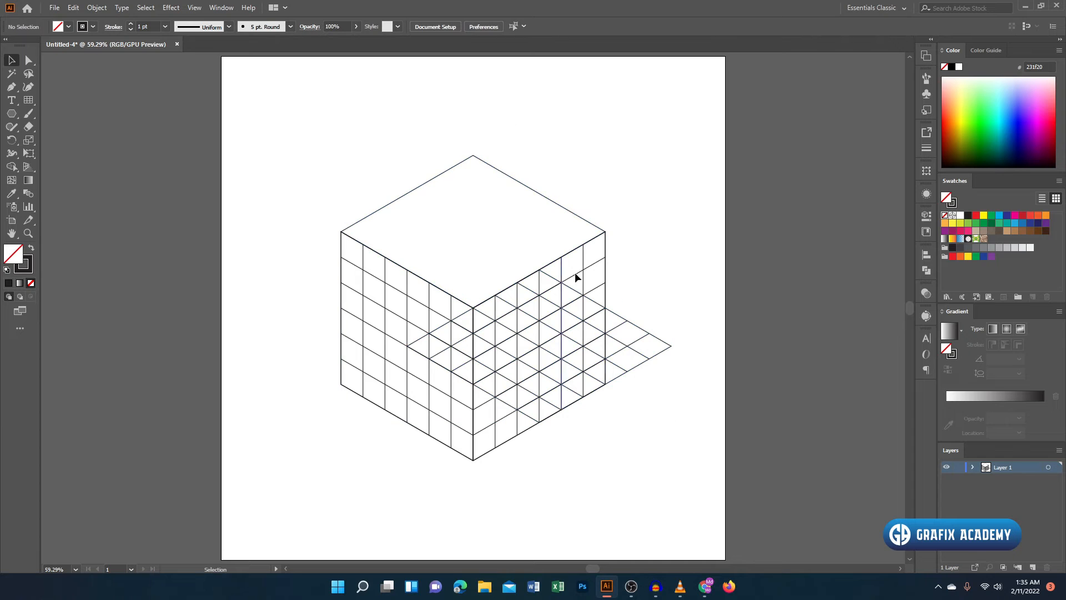
click(640, 315)
shift+click(565, 206)
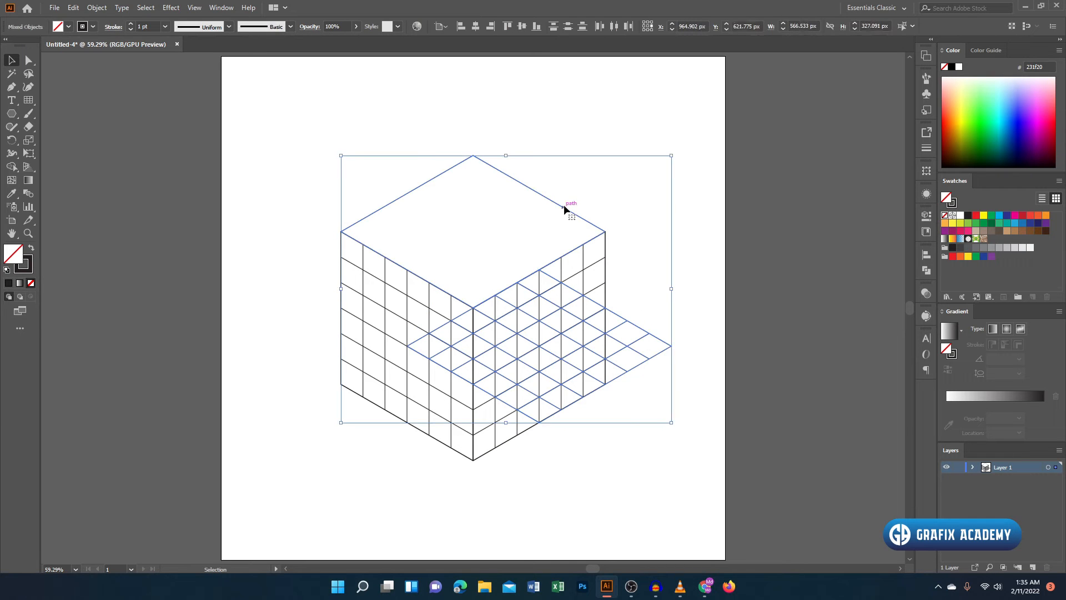
click(476, 26)
click(522, 26)
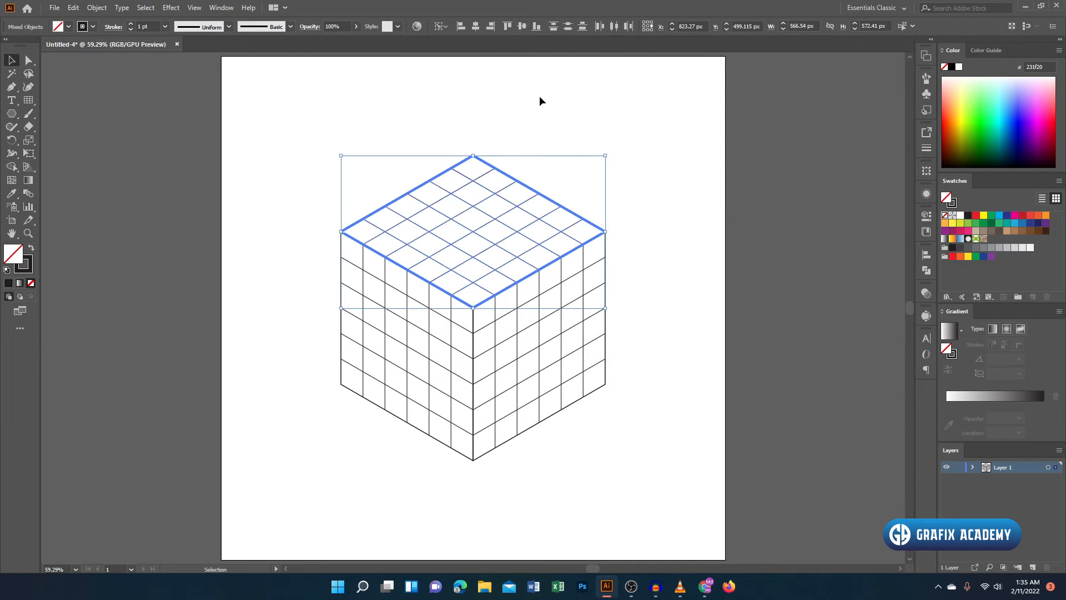
click(578, 136)
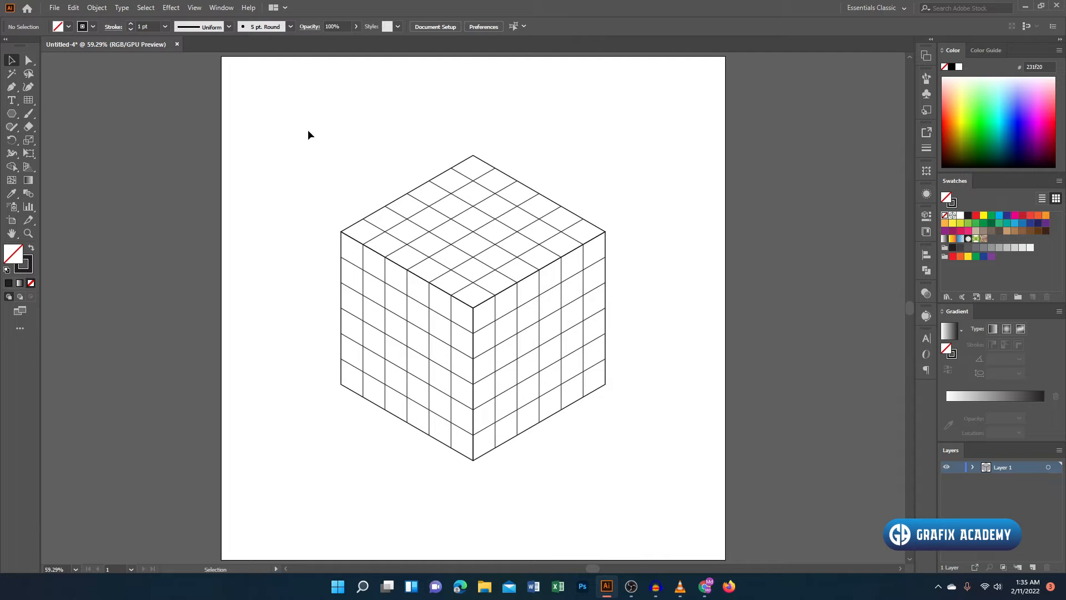
- Select the whole cube and use Shape Builder to merge the left face's first and third columns and the top face's angular band and short bar
drag(304, 95, 661, 457)
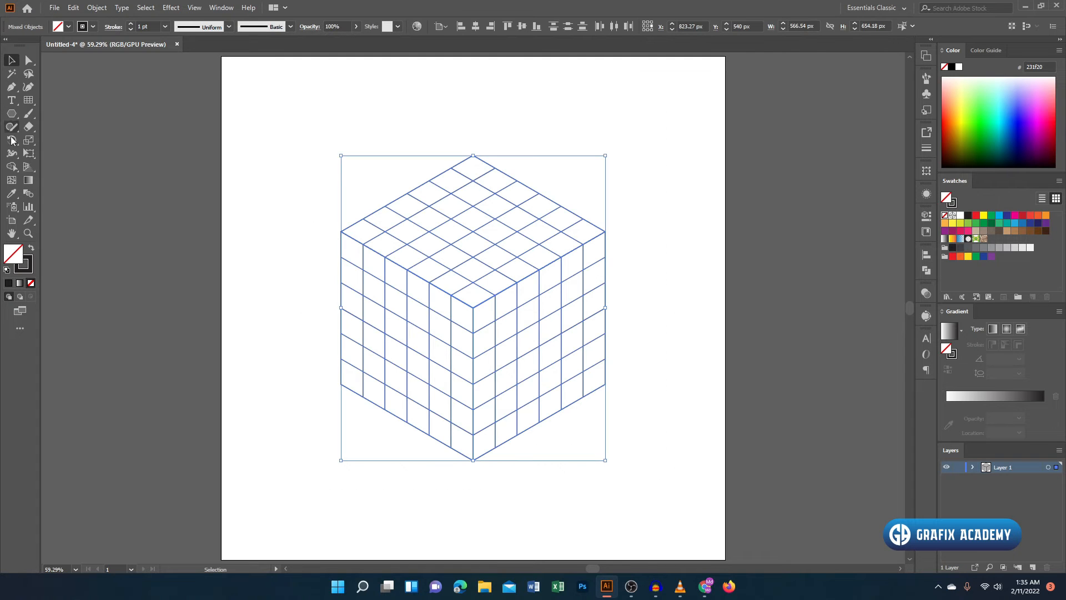
click(12, 166)
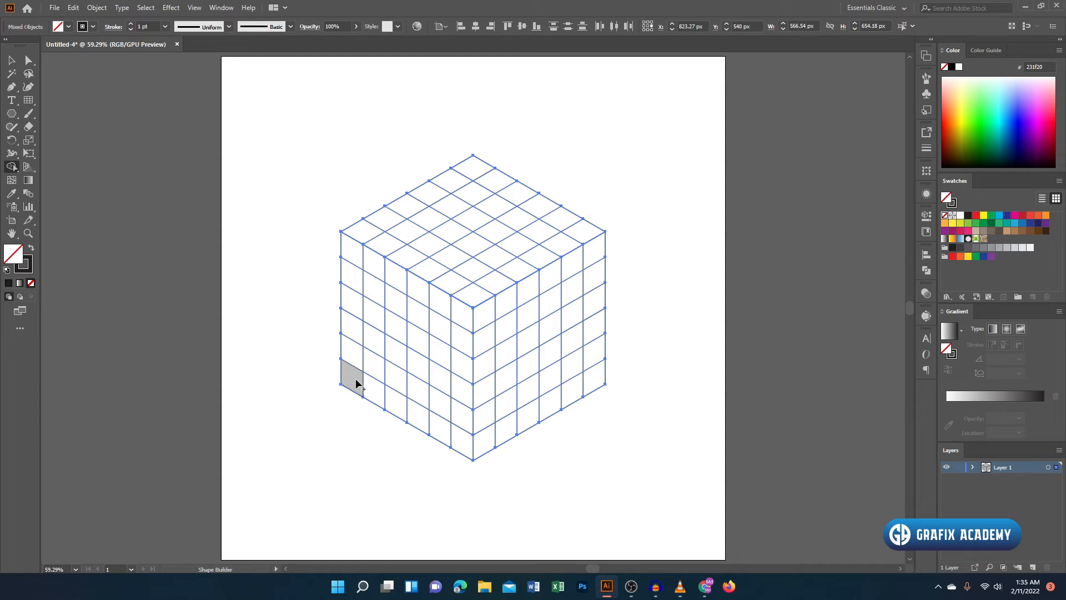
drag(346, 389, 352, 237)
mouse_move(355, 234)
mouse_down()
mouse_move(481, 171)
mouse_move(560, 212)
mouse_move(451, 284)
mouse_up()
mouse_move(455, 239)
mouse_down()
mouse_move(413, 253)
mouse_move(391, 416)
mouse_up()
- Swap to a black fill without stroke and fill the top face's band, short bar and central diamond cell
click(31, 249)
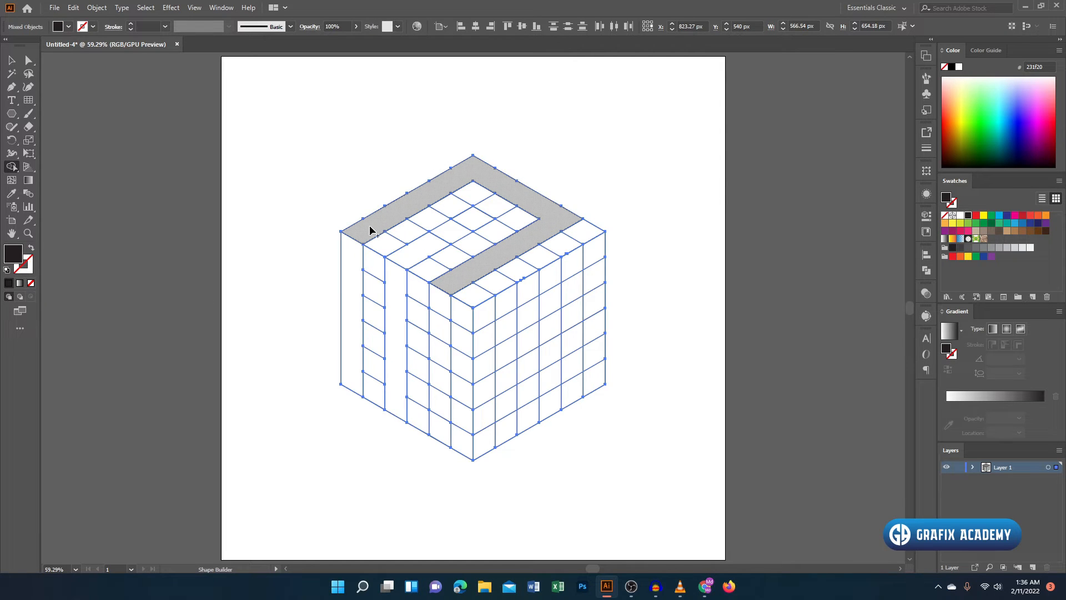
click(417, 201)
click(411, 251)
click(472, 221)
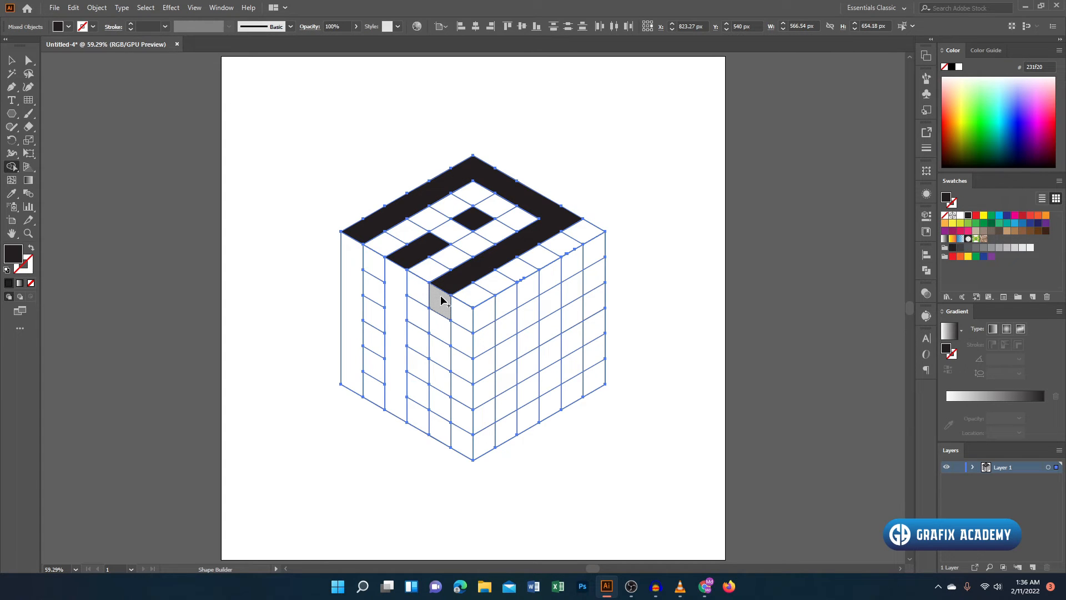
- Fill the left face's first and third columns black and merge its fifth column into a black stripe
click(396, 286)
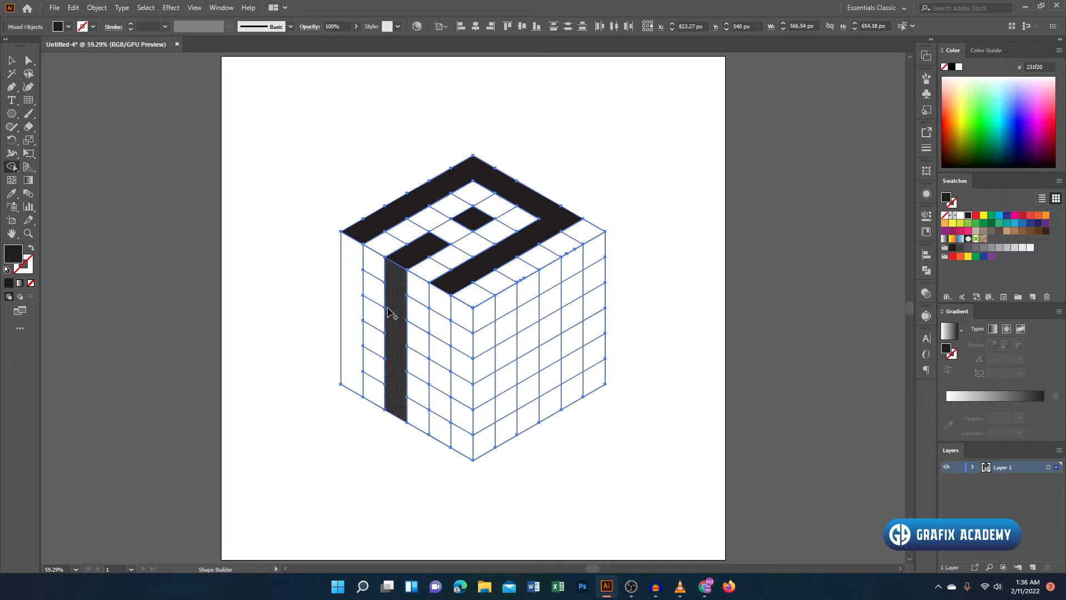
click(354, 282)
drag(431, 351, 437, 438)
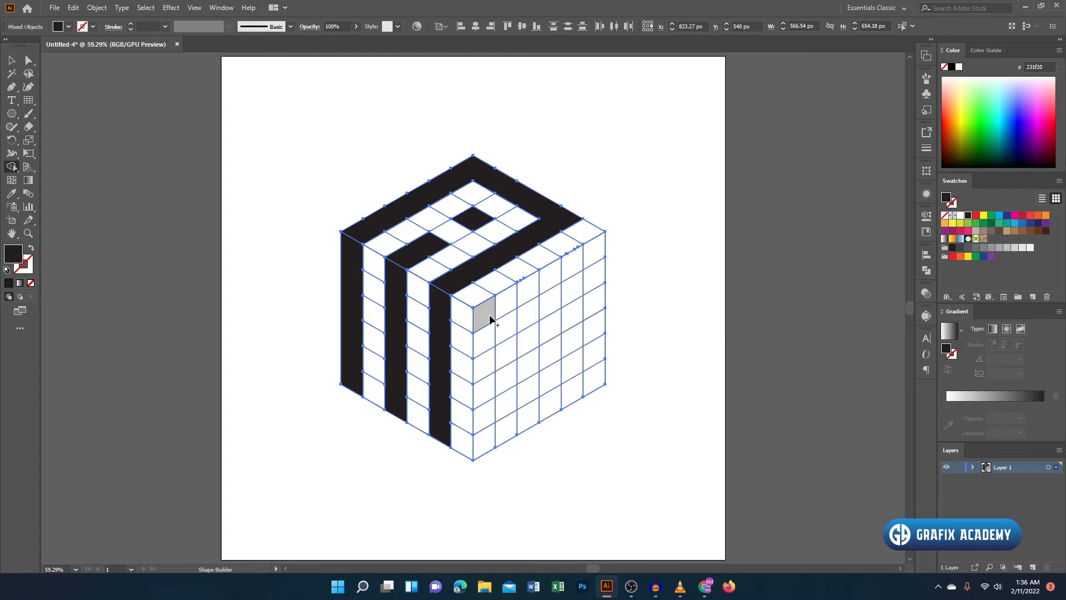
- Merge right-face cells into a black F with a two-cell middle bar, plus an i with a one-cell dot and two-cell stem in the fifth column
drag(486, 317, 575, 268)
drag(484, 328, 483, 447)
mouse_move(500, 360)
mouse_down()
mouse_move(485, 368)
mouse_move(529, 346)
mouse_up()
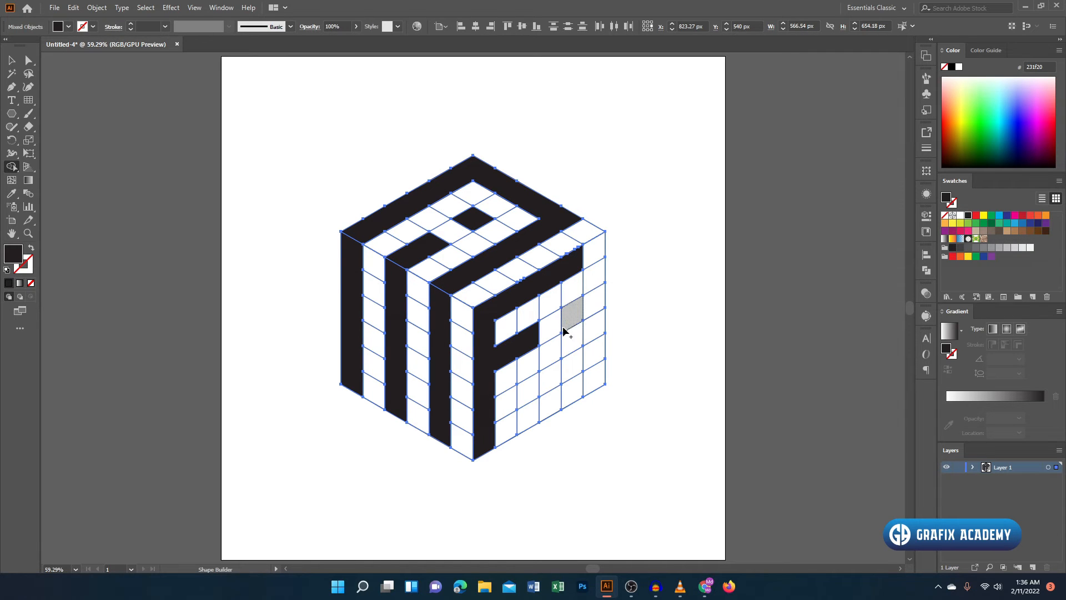
click(572, 312)
drag(572, 360, 579, 395)
- Ungroup the top face's grid and clear the selection
click(11, 60)
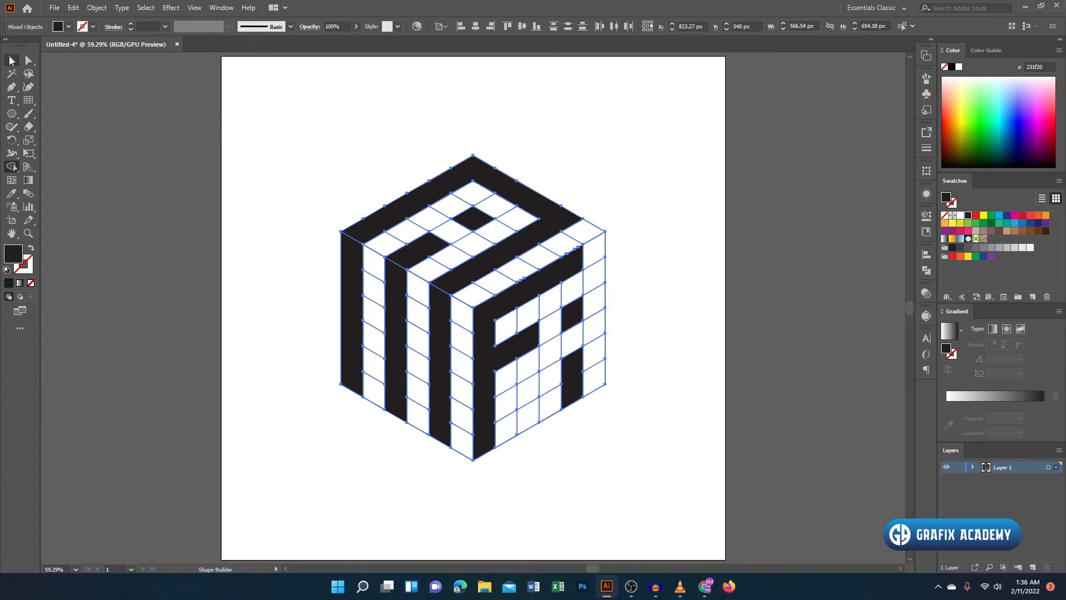
click(398, 99)
click(538, 233)
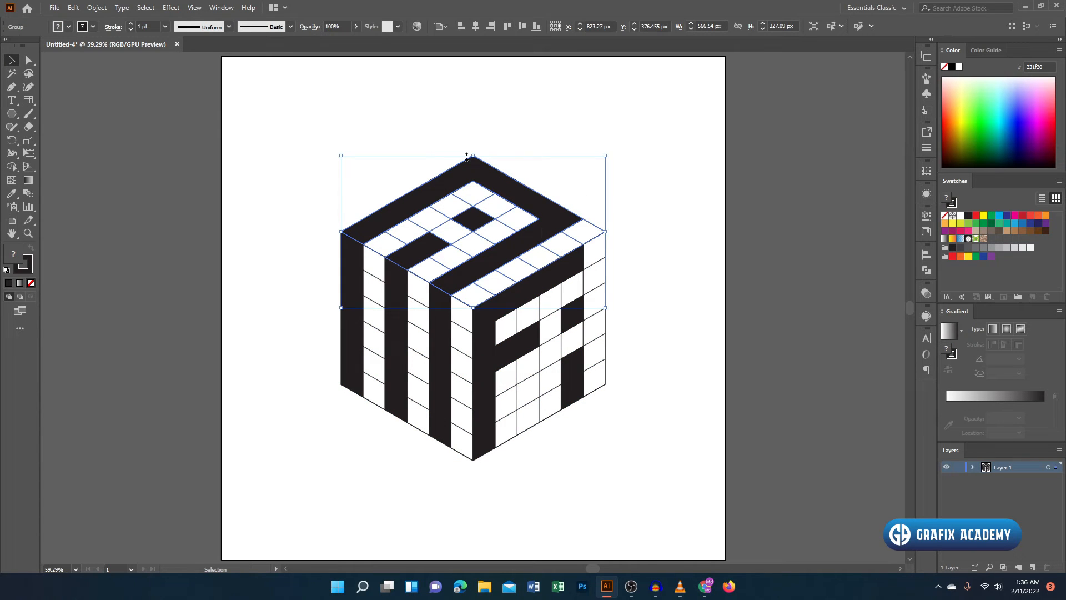
right_click(449, 171)
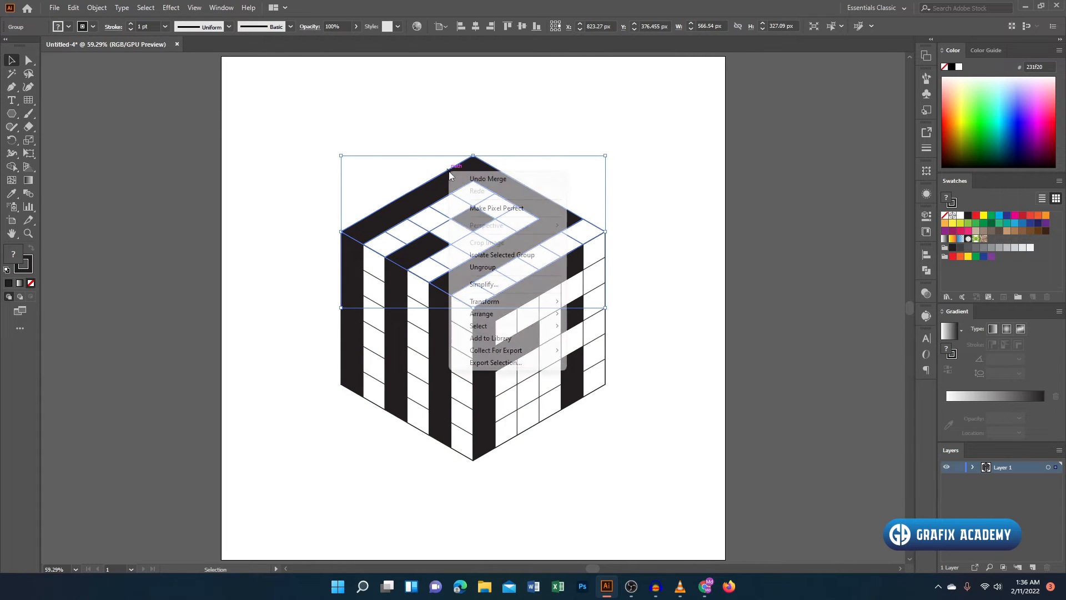
click(510, 267)
click(629, 202)
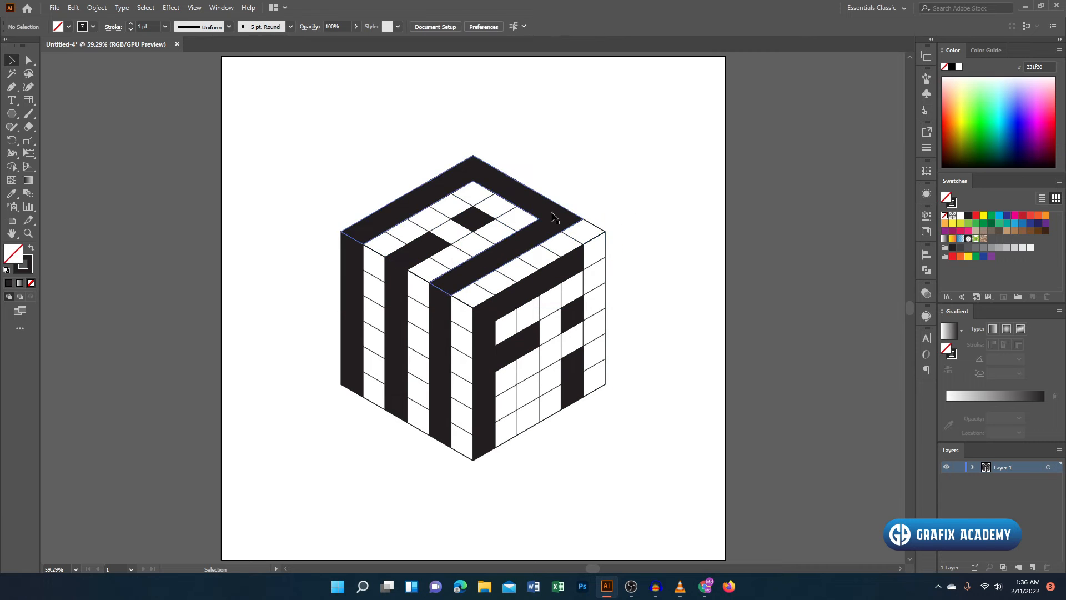
- Ungroup the grids on the cube's left and right faces
click(418, 309)
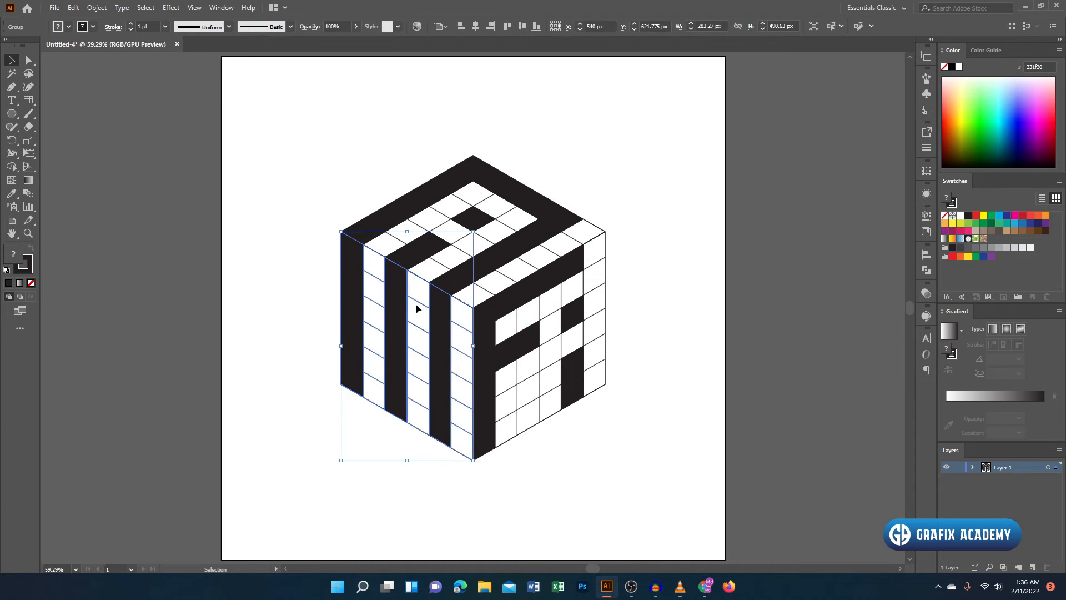
right_click(417, 309)
click(478, 398)
click(615, 427)
right_click(519, 338)
click(577, 432)
click(648, 426)
- Select all the black shapes on the three faces and lock them
click(578, 391)
shift+click(572, 314)
shift+click(550, 272)
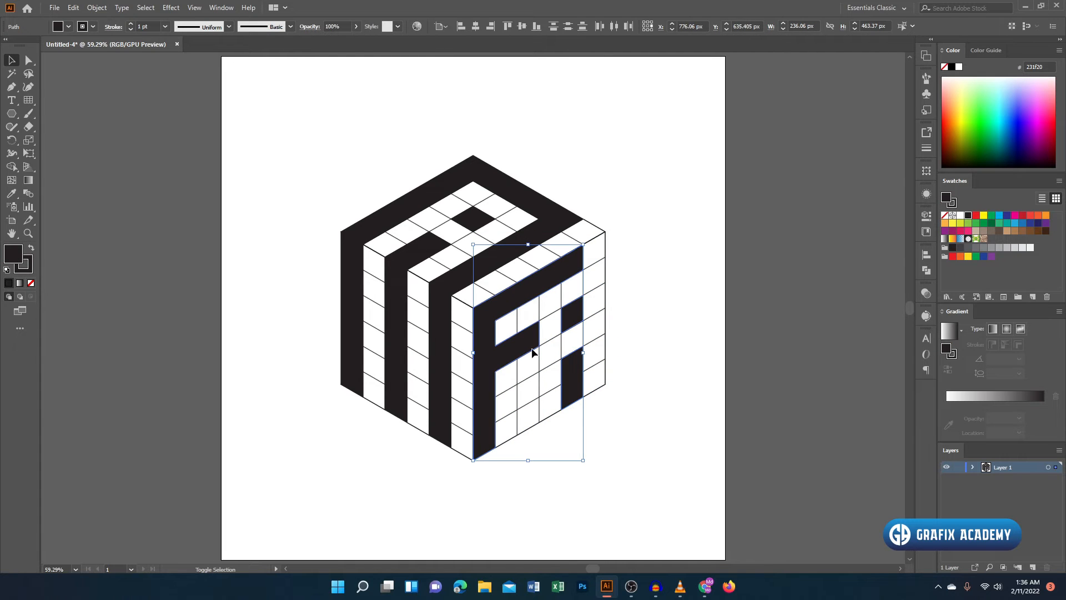
shift+click(492, 218)
shift+click(394, 324)
shift+click(447, 340)
shift+click(350, 328)
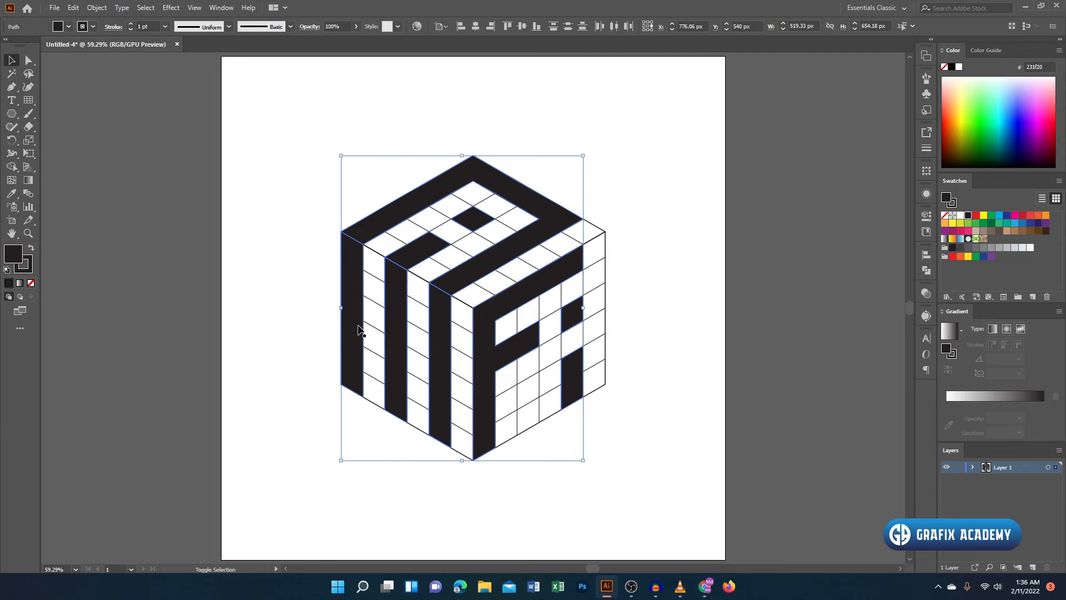
key(a)
key(ctrl+shift+a)
key(v)
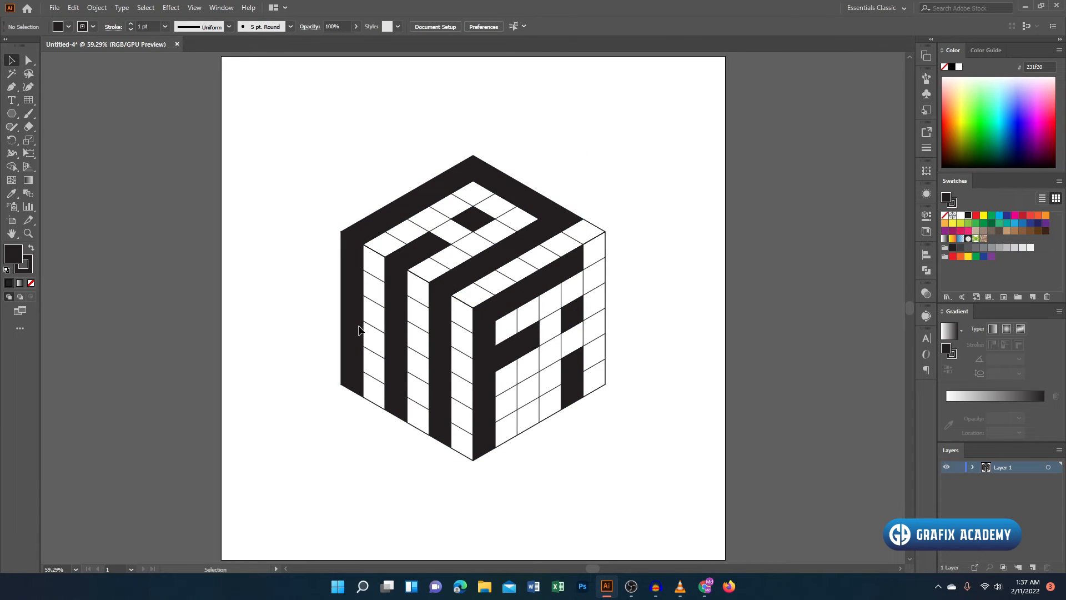
- Delete all the remaining grid lines and outlines, and unlock the black shapes
key(ctrl+a)
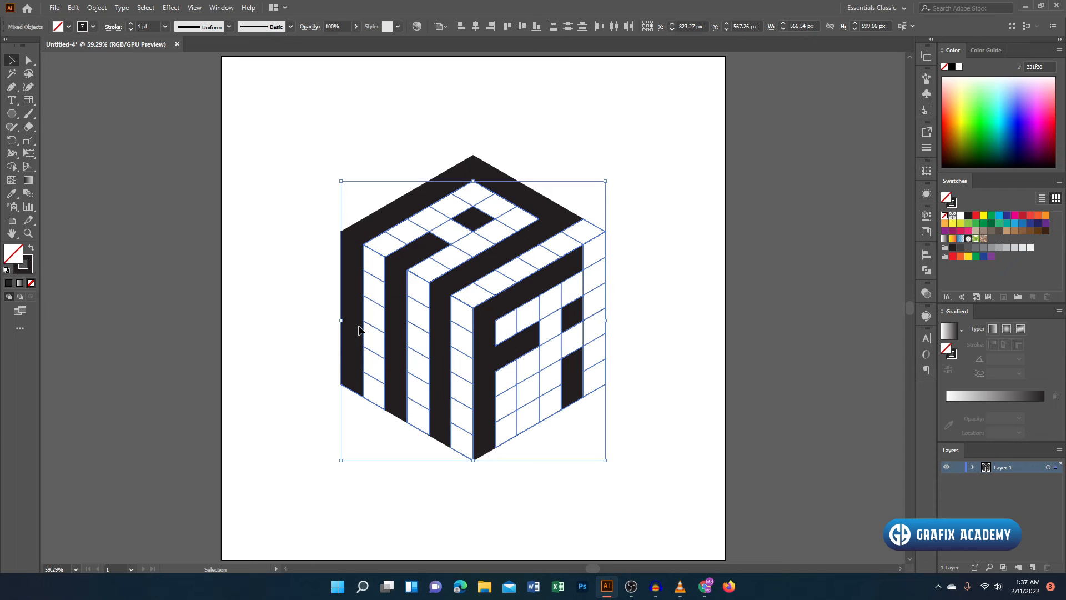
key(ctrl+shift+a)
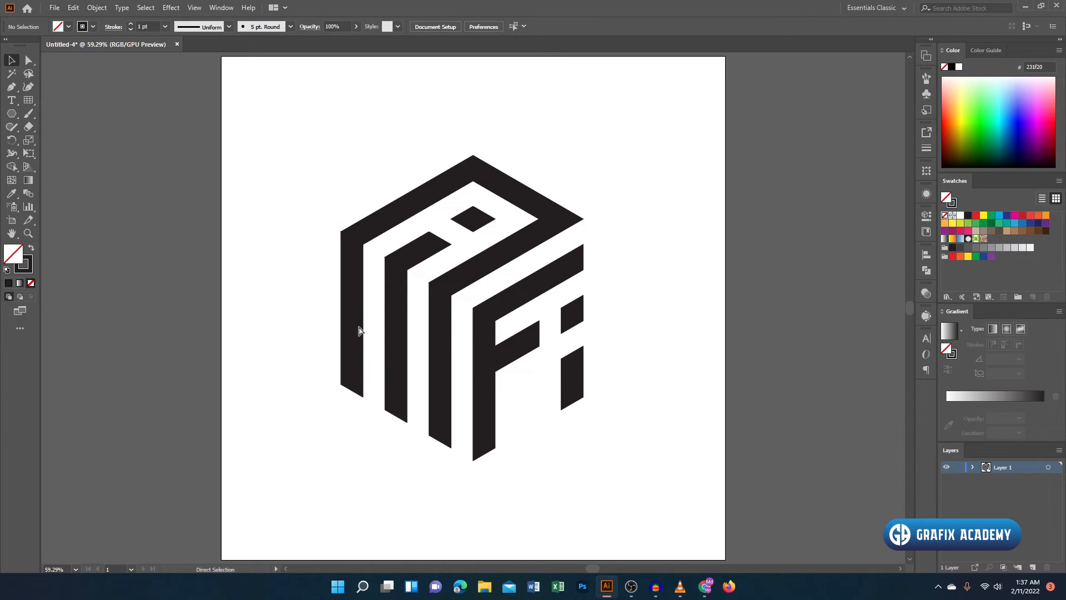
click(360, 331)
key(v)
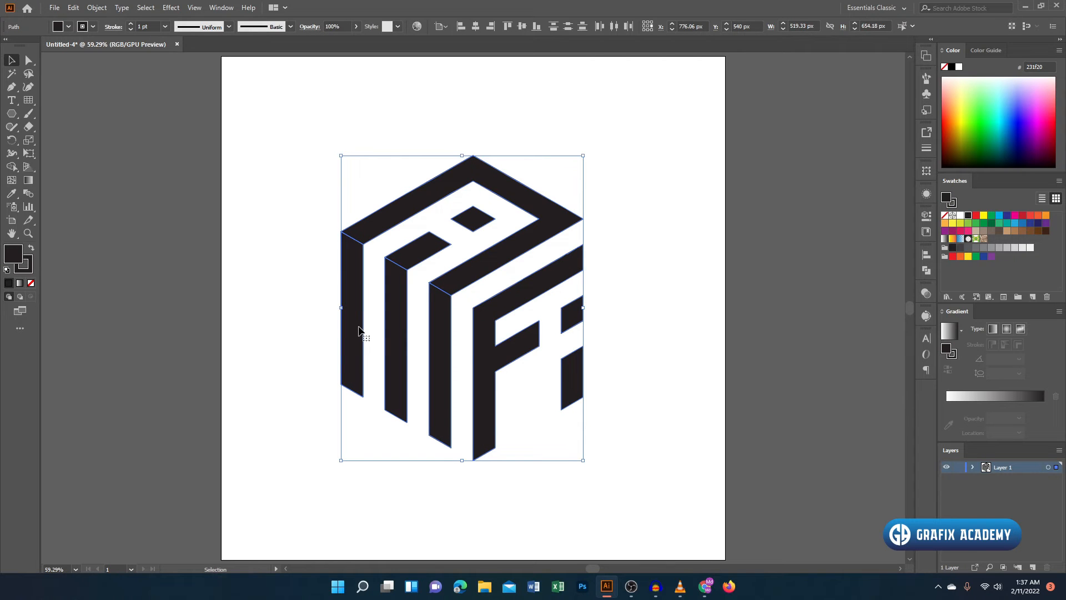
click(682, 328)
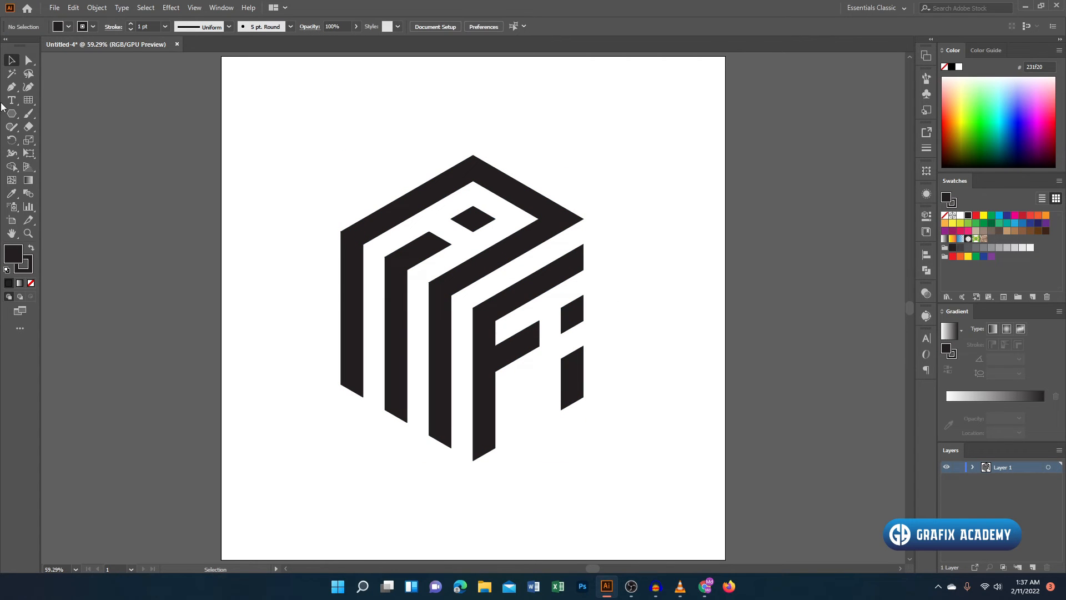
- Draw a diagonal line about 236 × 136 px parallel to the left face's lower edge and place it just below the stripes
click(29, 100)
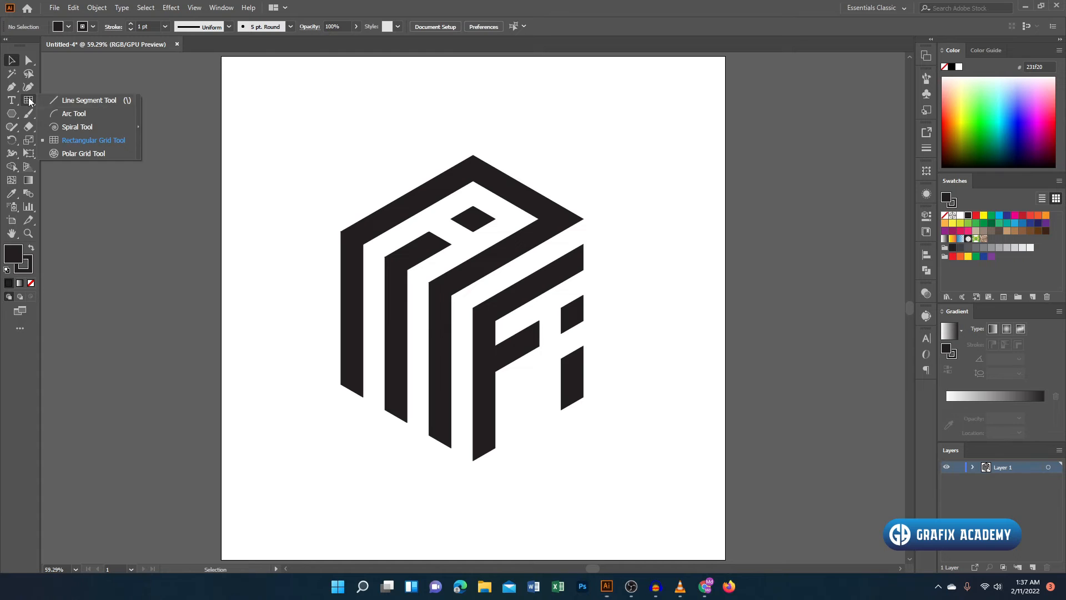
click(75, 102)
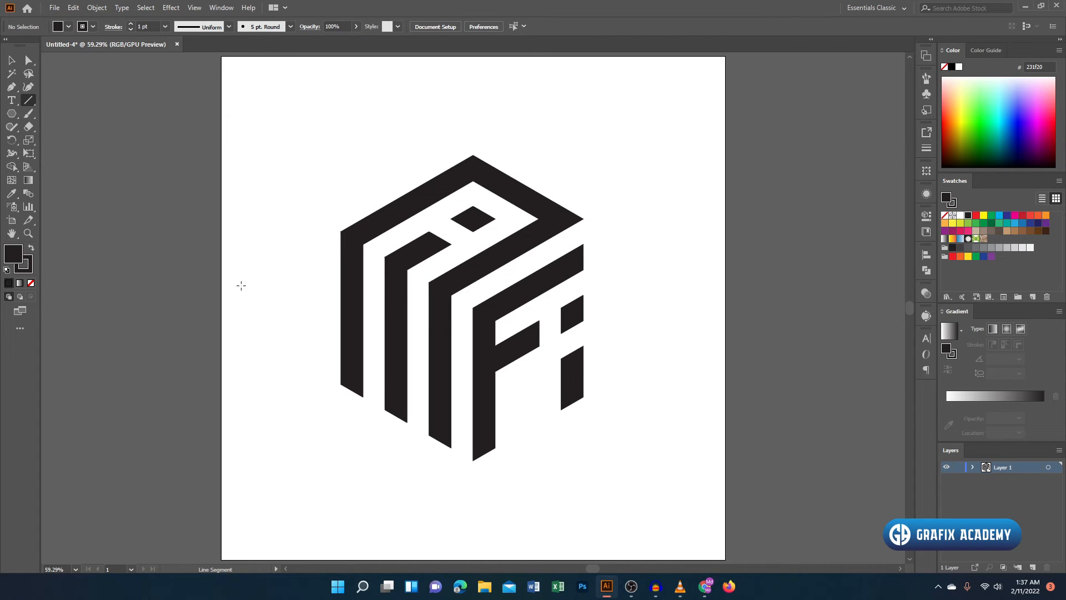
mouse_move(341, 156)
mouse_down()
mouse_move(341, 387)
mouse_move(454, 441)
mouse_move(424, 447)
mouse_move(424, 464)
mouse_up()
click(11, 60)
click(226, 157)
- Create a copy of the line reflected across the vertical axis and move it to the lower ends of the F and i
right_click(425, 463)
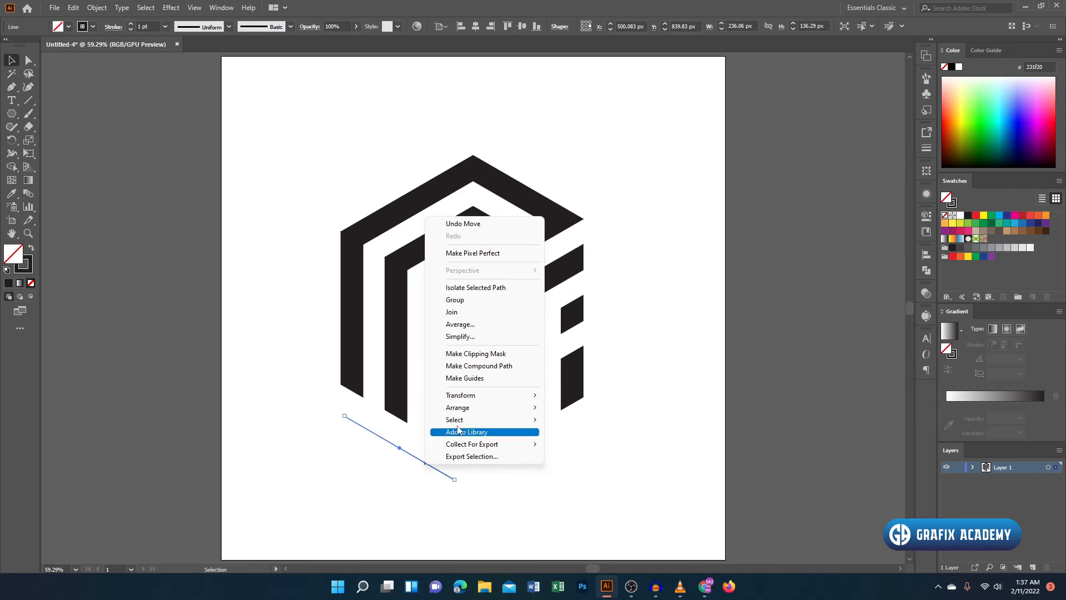
mouse_move(453, 398)
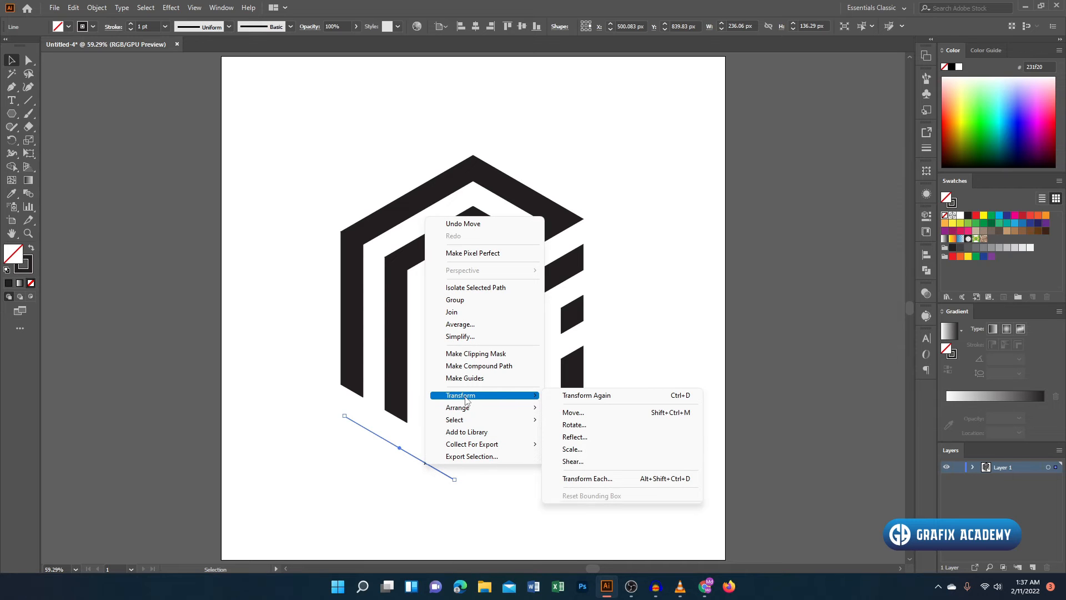
click(575, 437)
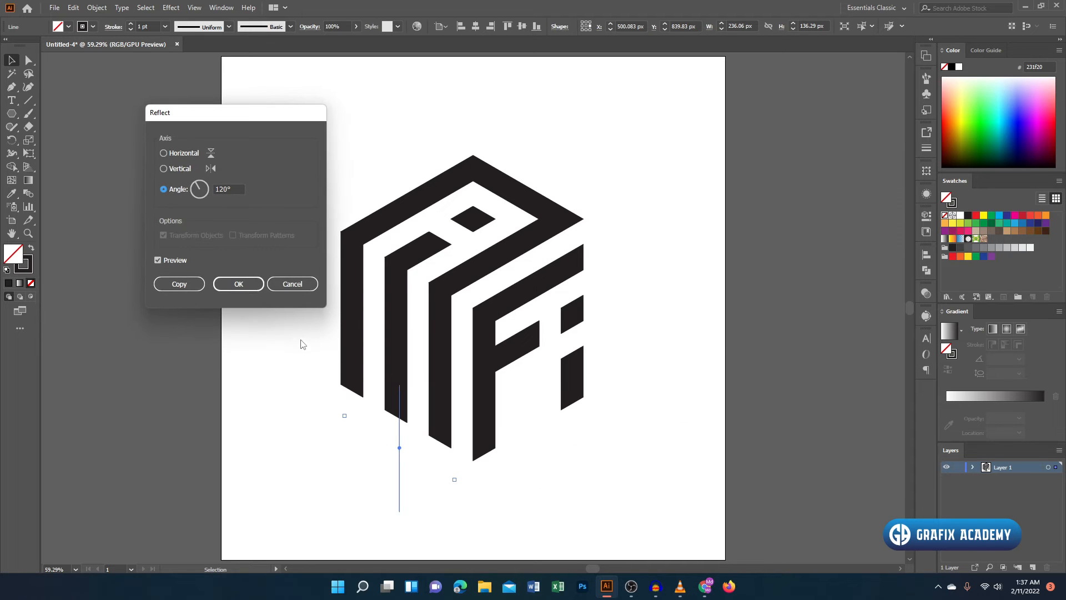
click(178, 168)
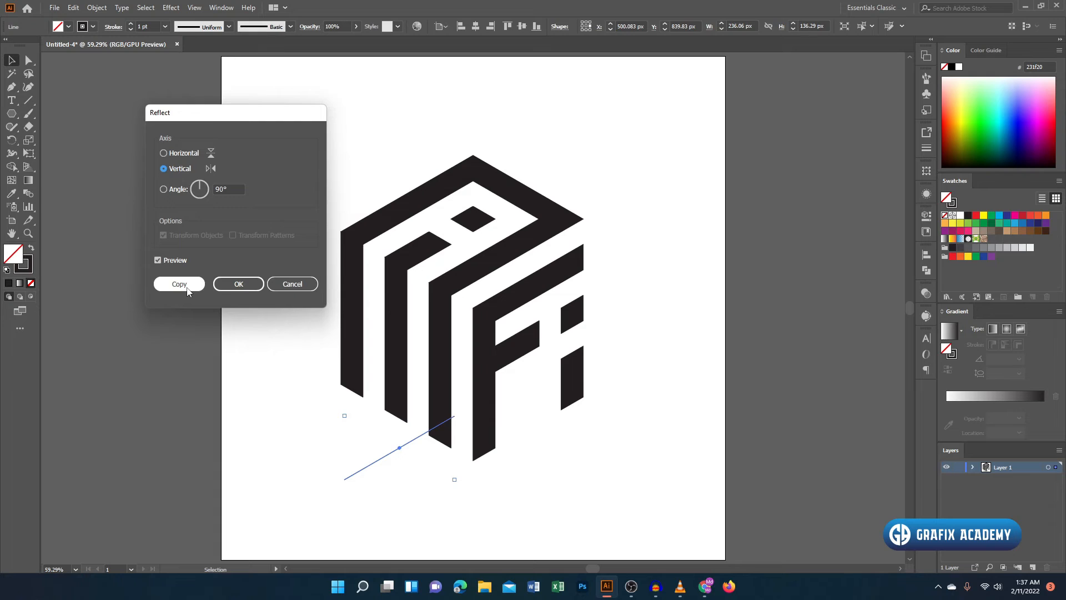
click(187, 288)
click(297, 414)
drag(412, 442, 543, 415)
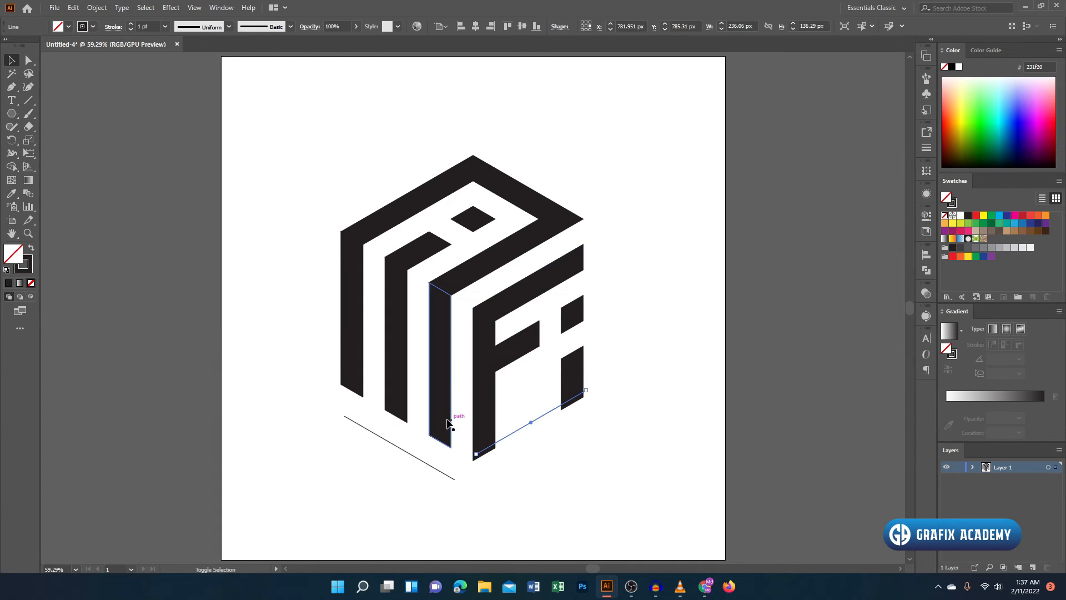
- Align the bottom of the reflected line with the bottom of the left face's stripe nearest the F
shift+click(441, 423)
click(439, 407)
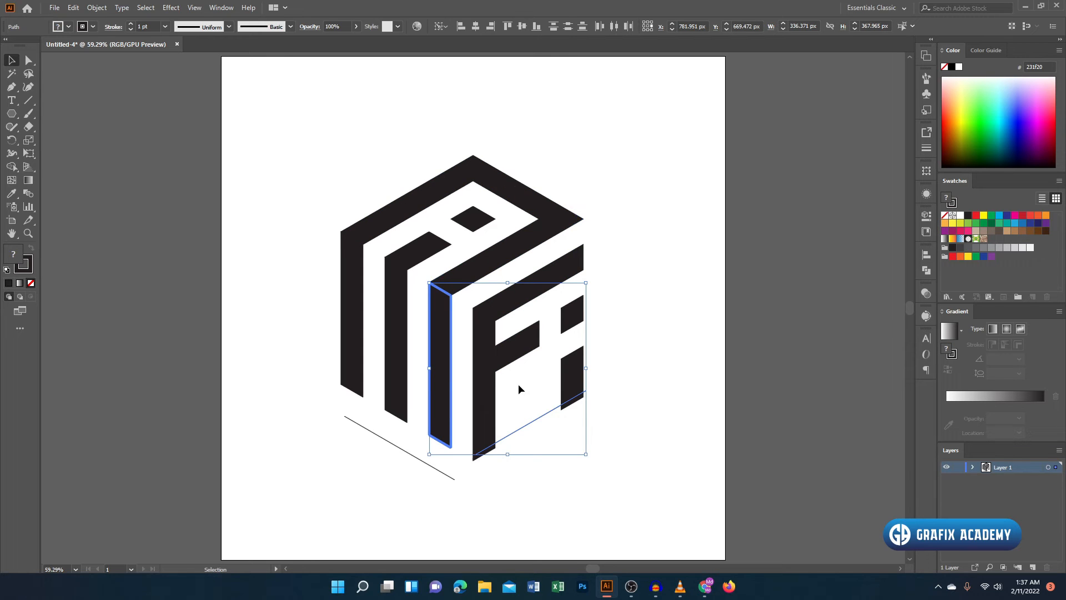
click(537, 26)
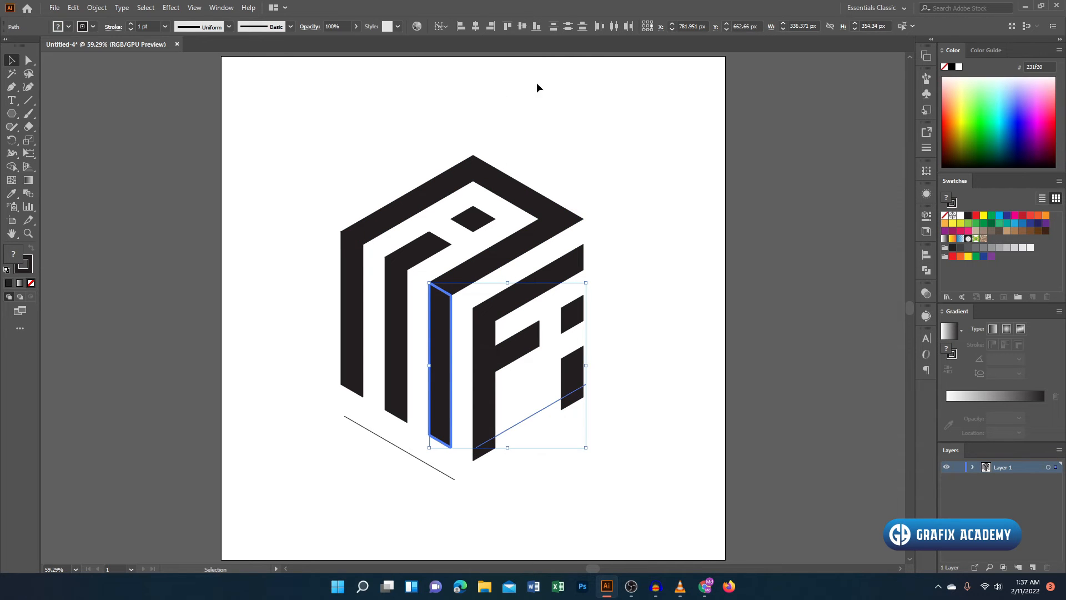
click(634, 393)
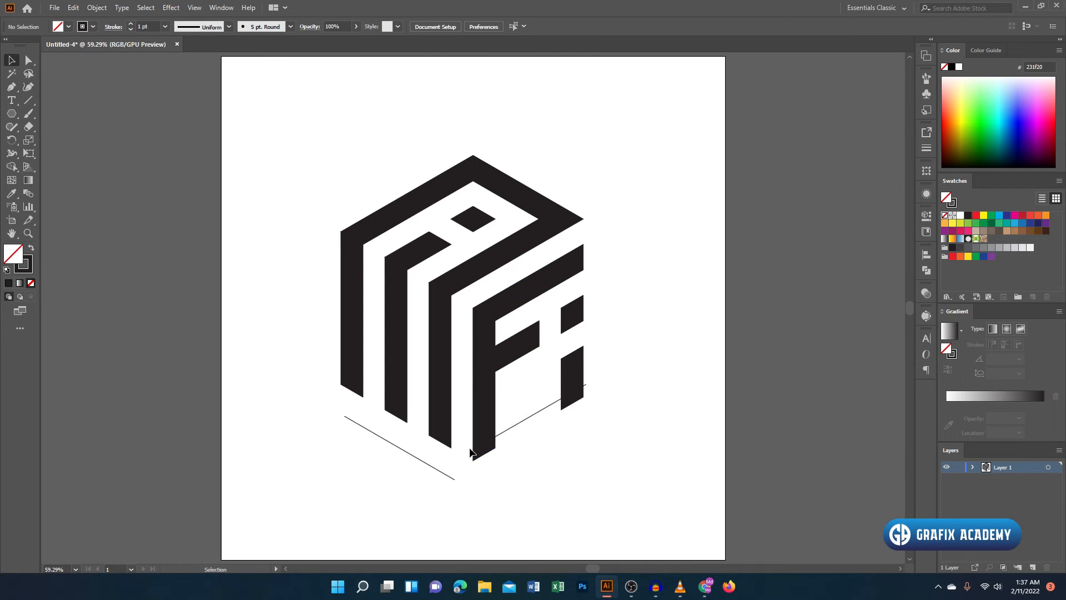
- Extend the reflected line's lower end just past the F's outer edge, making it about 253 × 146 px
click(487, 446)
mouse_move(476, 448)
mouse_down()
mouse_move(466, 451)
mouse_move(492, 475)
mouse_move(467, 452)
mouse_up()
key(ctrl+z)
click(497, 479)
- Trim the lower ends of the F and i along the reflected line with Shape Builder
drag(628, 349, 303, 466)
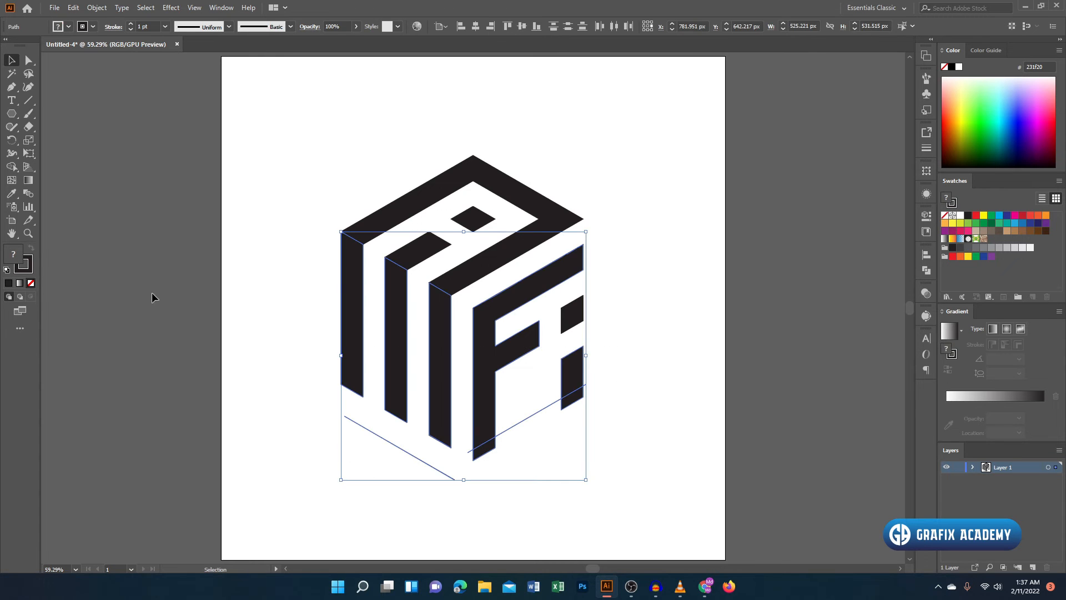
click(12, 167)
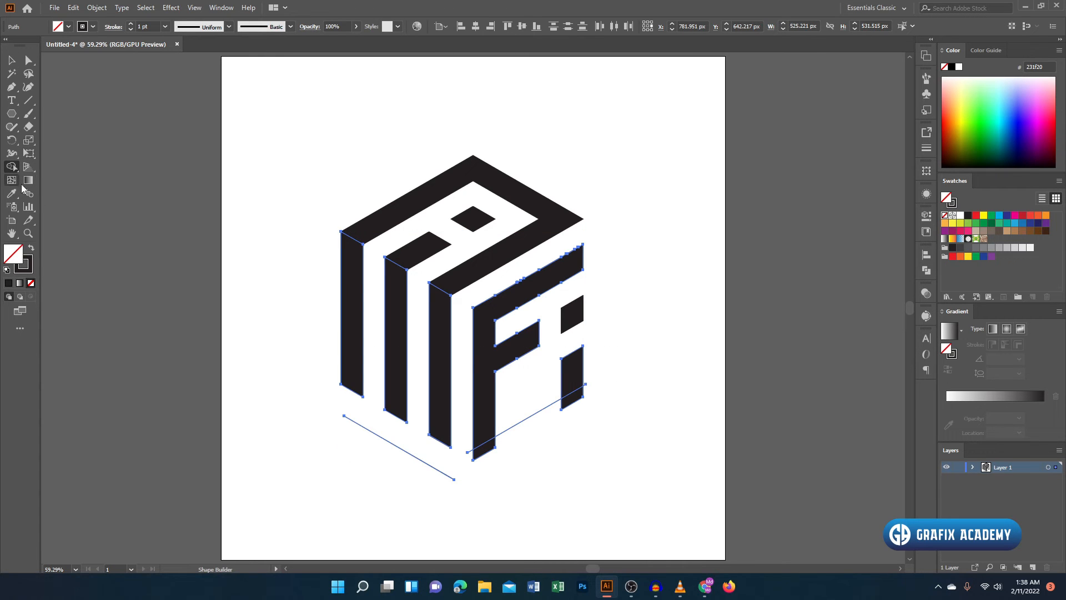
alt+click(483, 453)
click(11, 60)
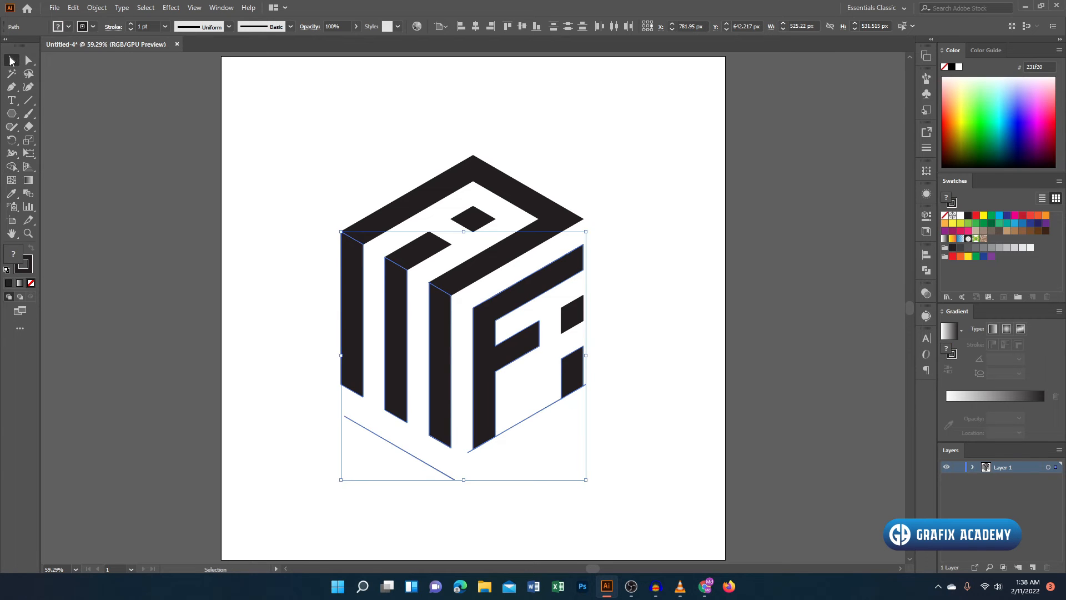
- Delete the diagonal line under the F and i and the one below the left face's stripes
click(466, 405)
drag(514, 418, 534, 456)
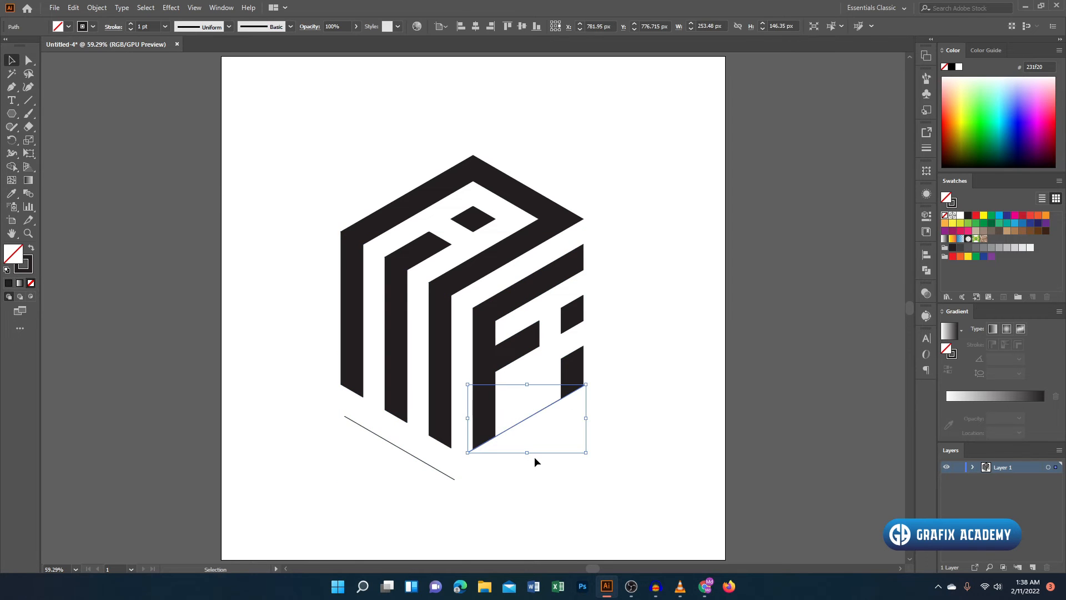
key(Delete)
click(448, 474)
key(Delete)
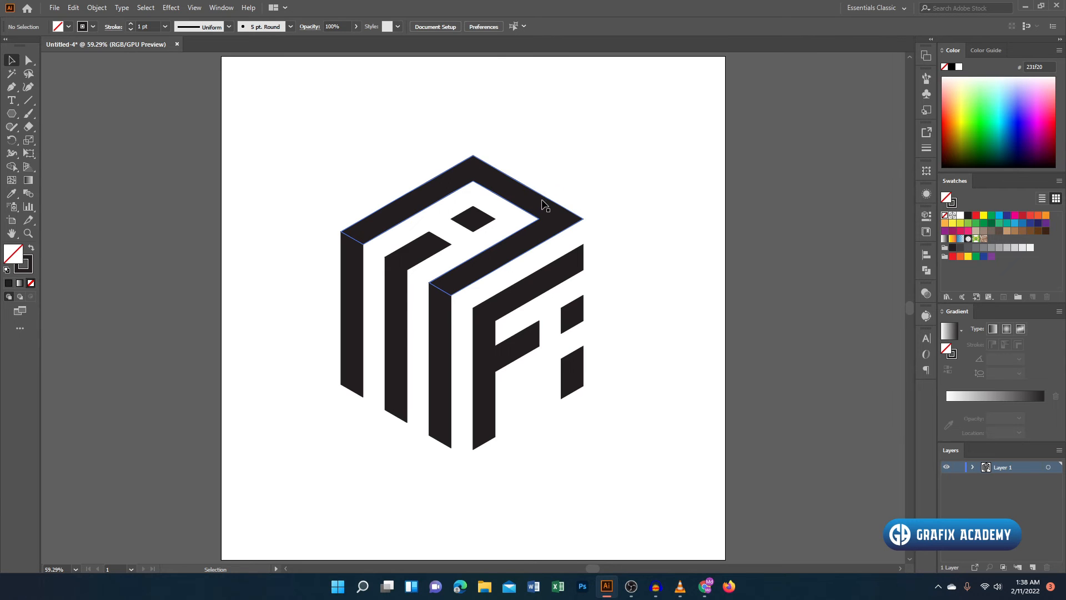
click(423, 245)
click(516, 205)
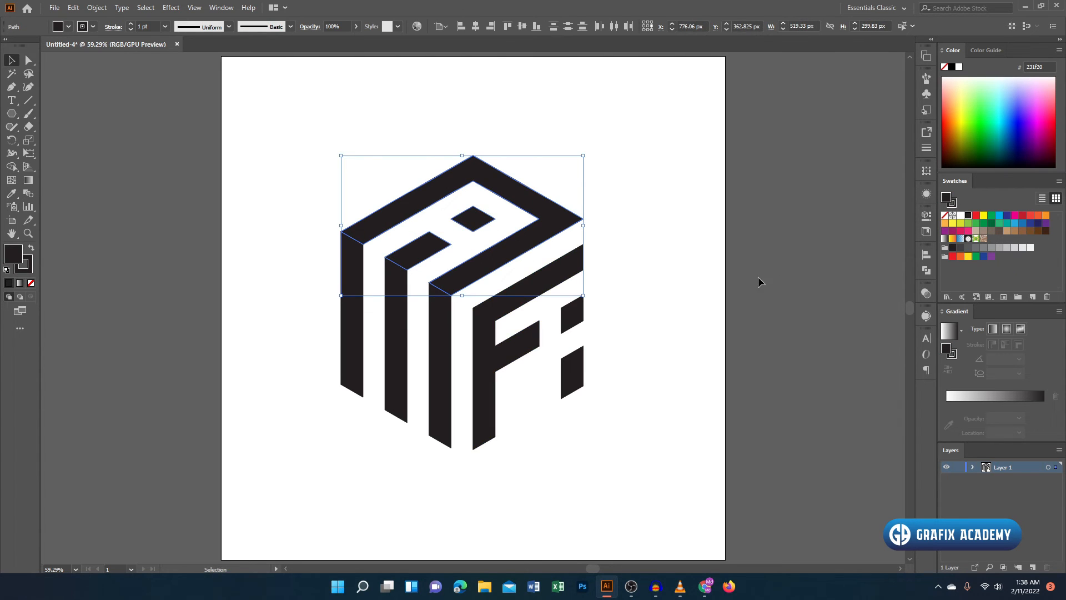
click(472, 126)
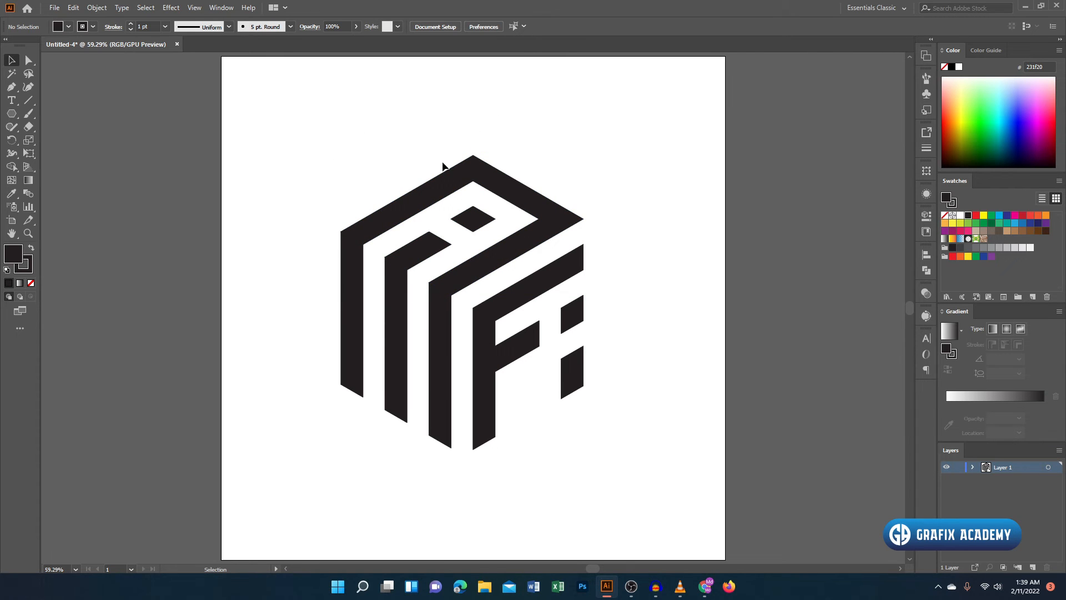
- Fill all the shapes on the top face with orange ff5500
click(432, 189)
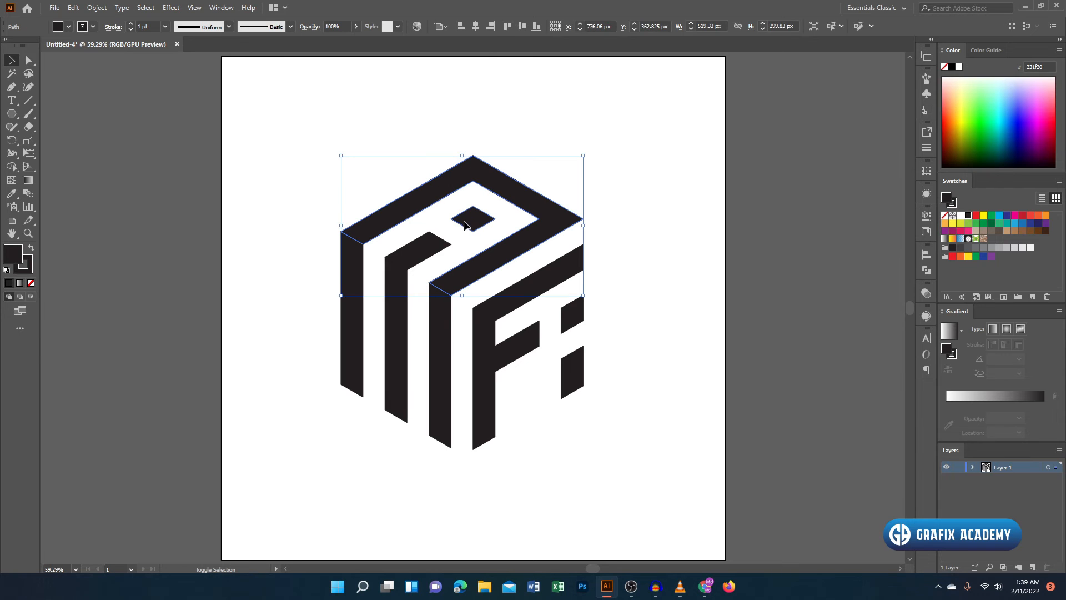
double_click(14, 256)
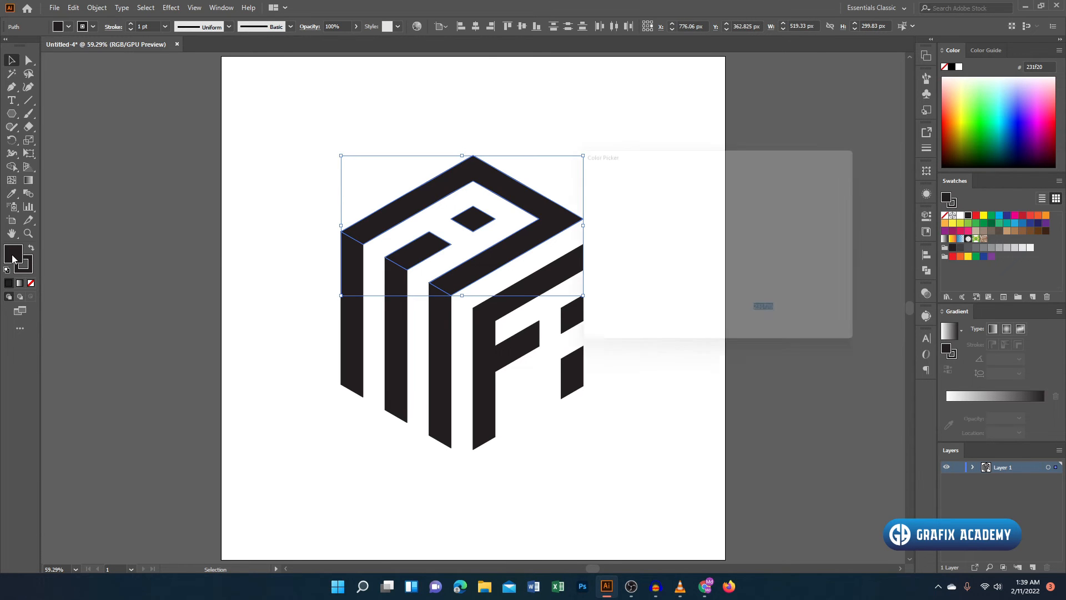
drag(746, 311, 744, 316)
drag(700, 179, 722, 170)
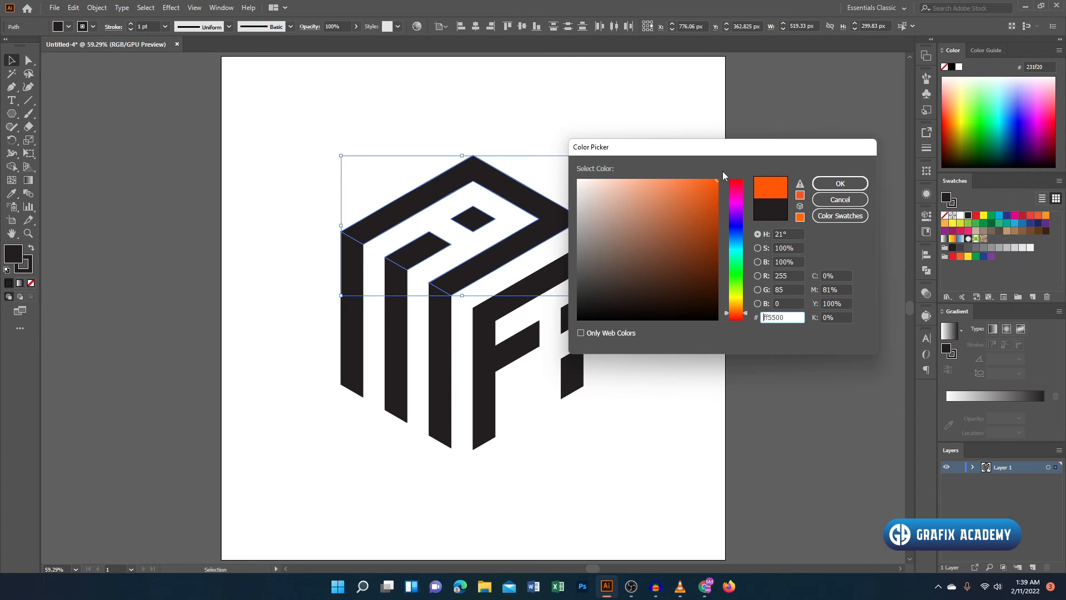
click(822, 183)
click(667, 125)
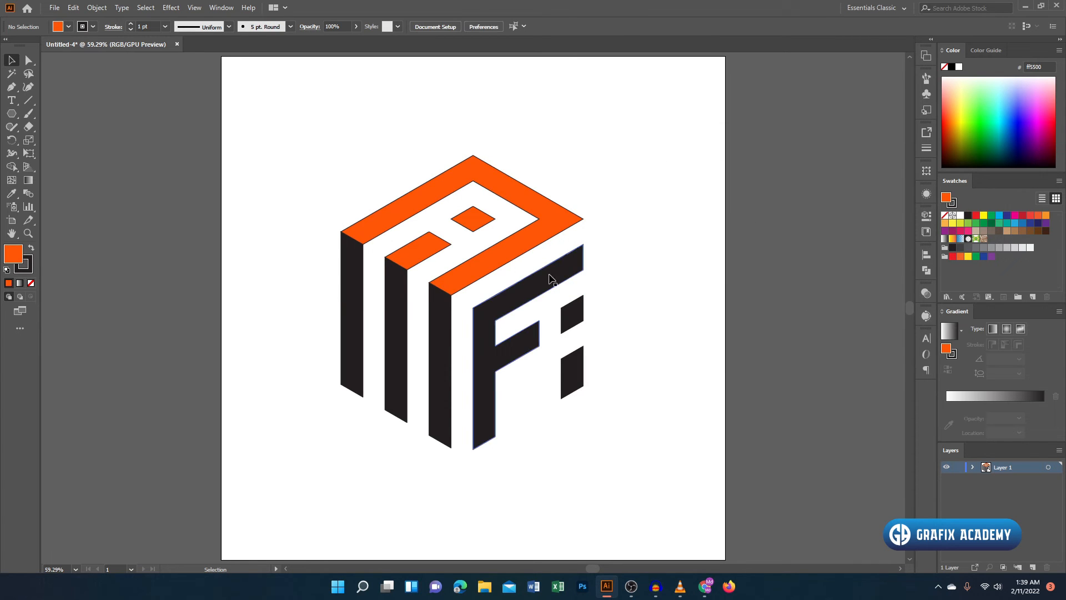
- Copy the top face's orange fill onto the three stripes of the left face with the Eyedropper
click(439, 333)
shift+click(395, 344)
shift+click(351, 333)
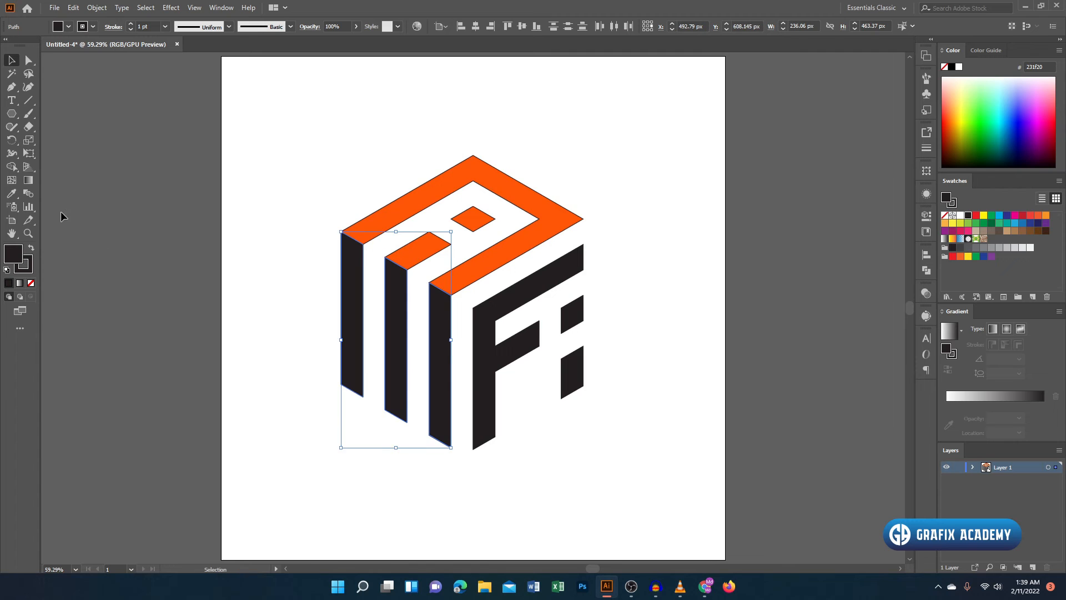
click(11, 193)
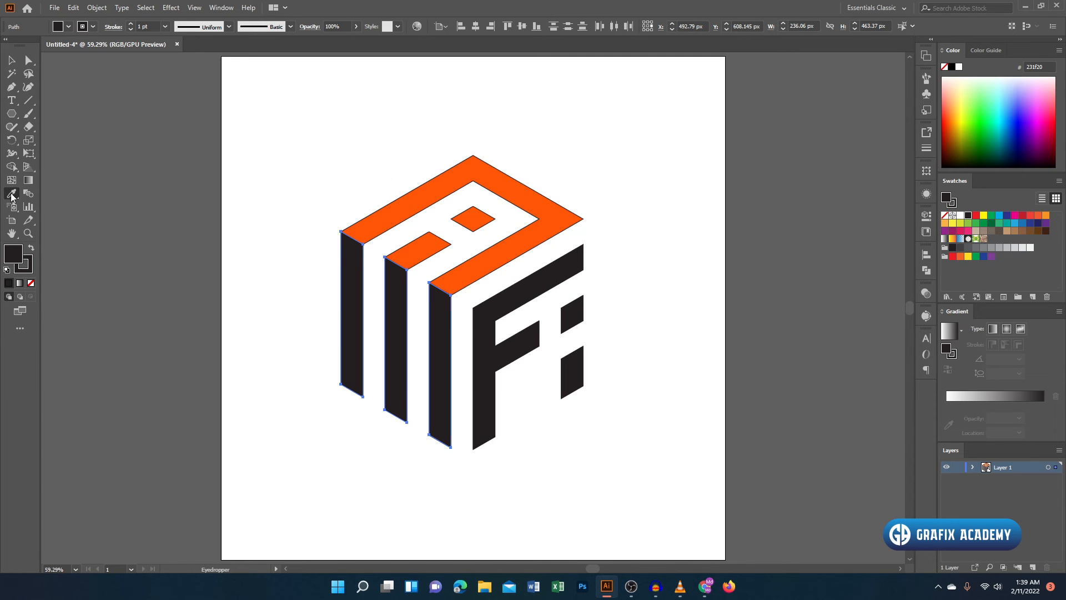
click(409, 197)
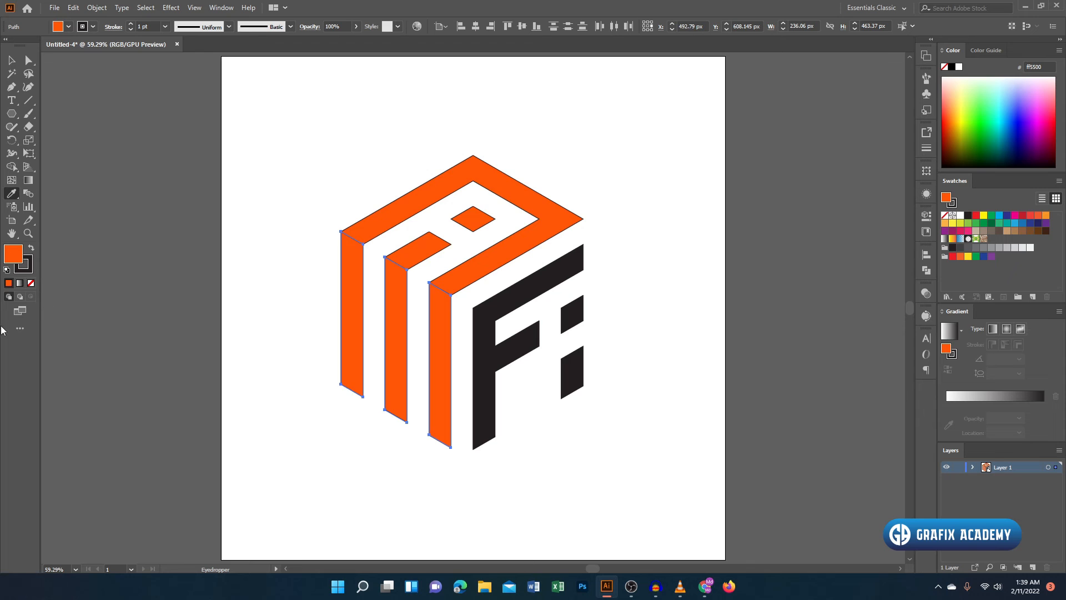
- Lighten the fill of the left face's three stripes, first to fc7032 and finally to fc672b
double_click(13, 255)
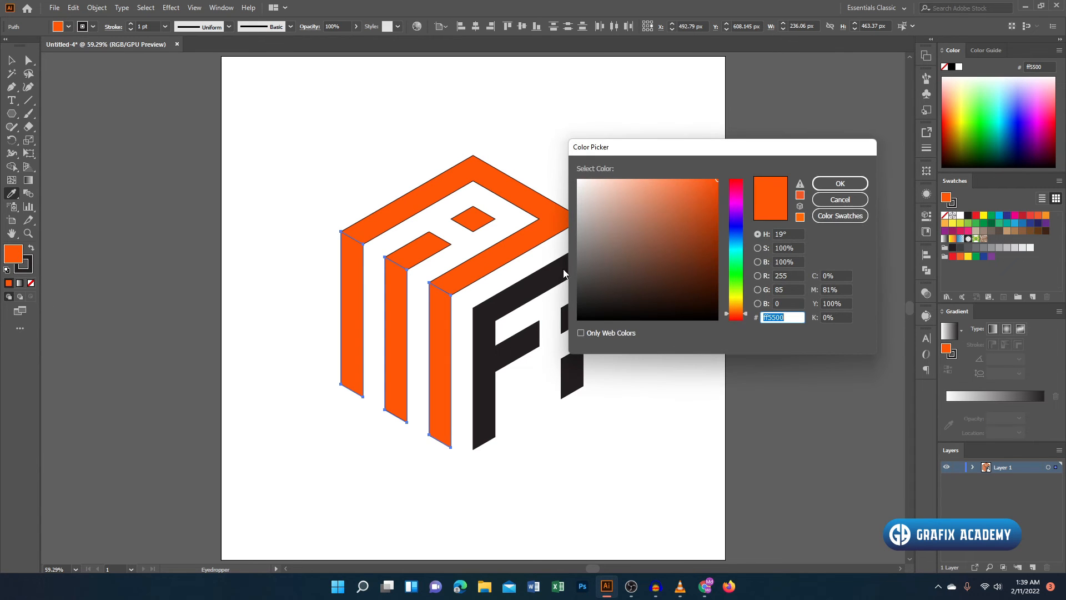
drag(713, 186, 690, 179)
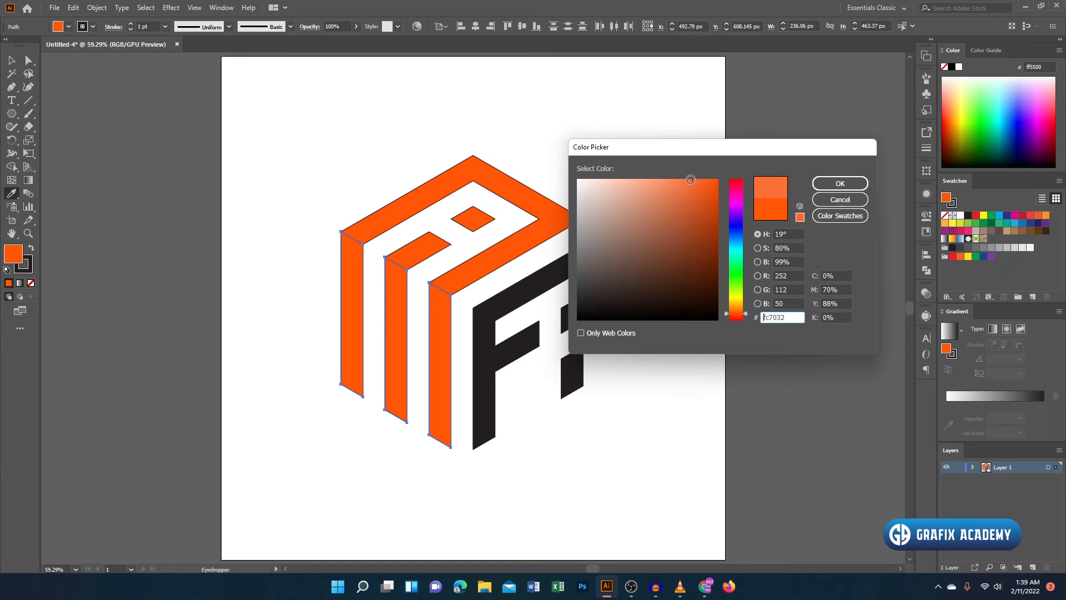
click(833, 184)
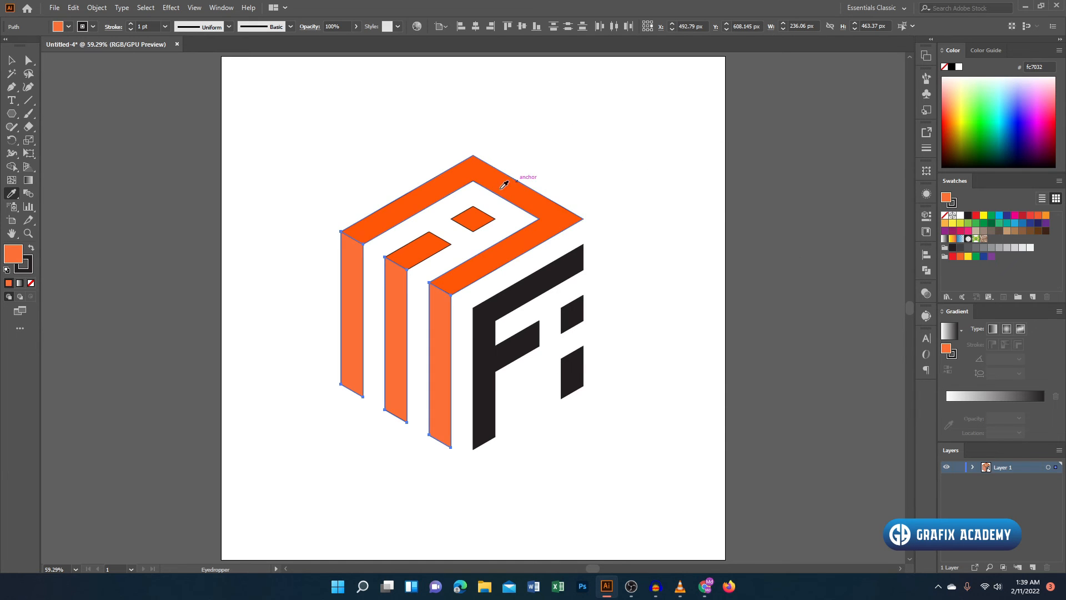
double_click(16, 259)
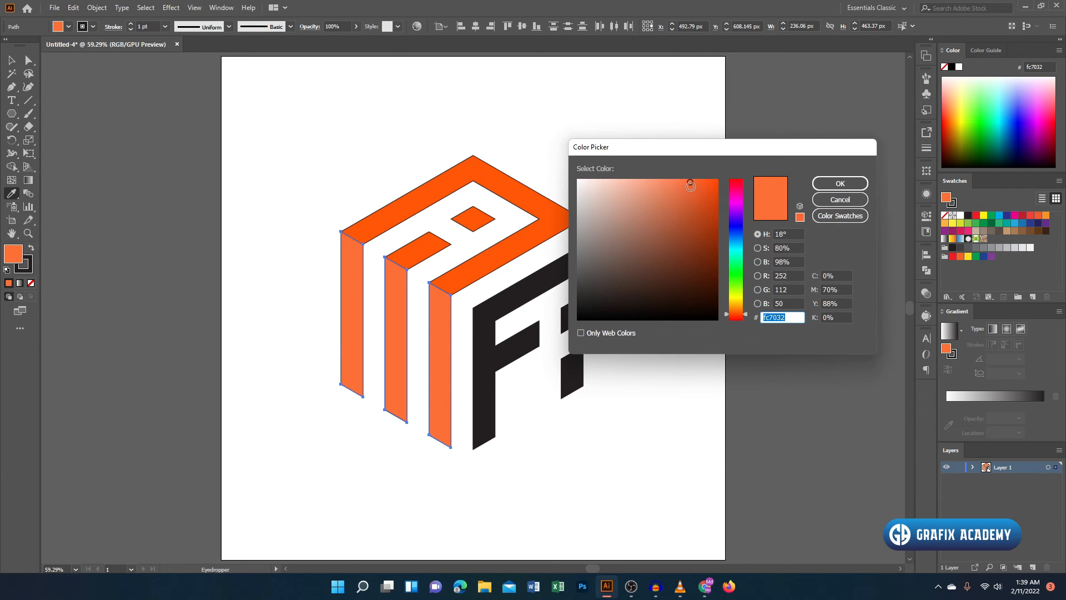
drag(693, 182, 696, 178)
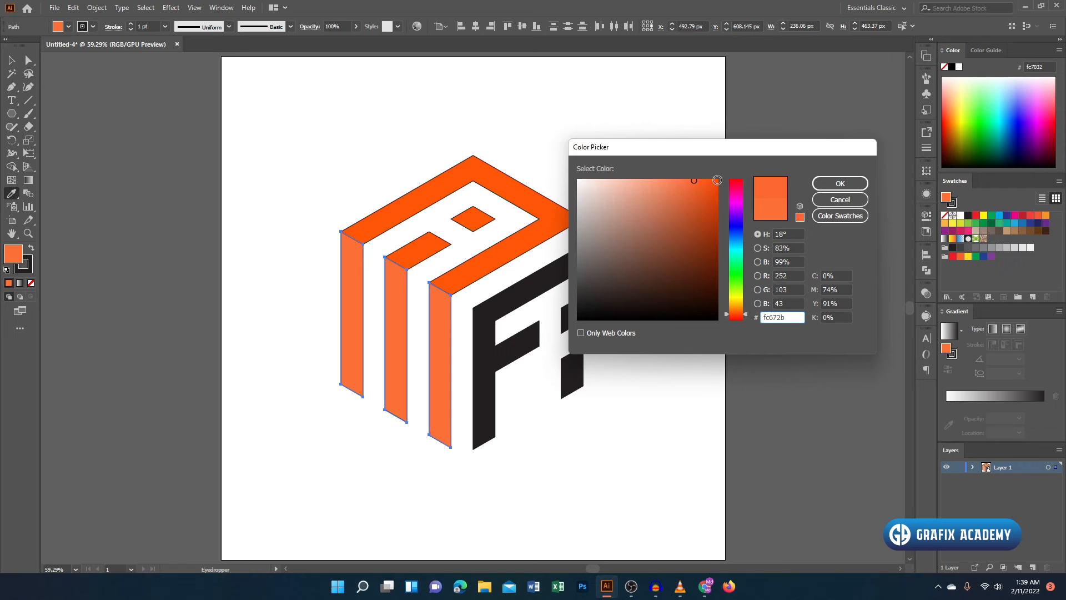
click(827, 182)
click(11, 60)
click(175, 111)
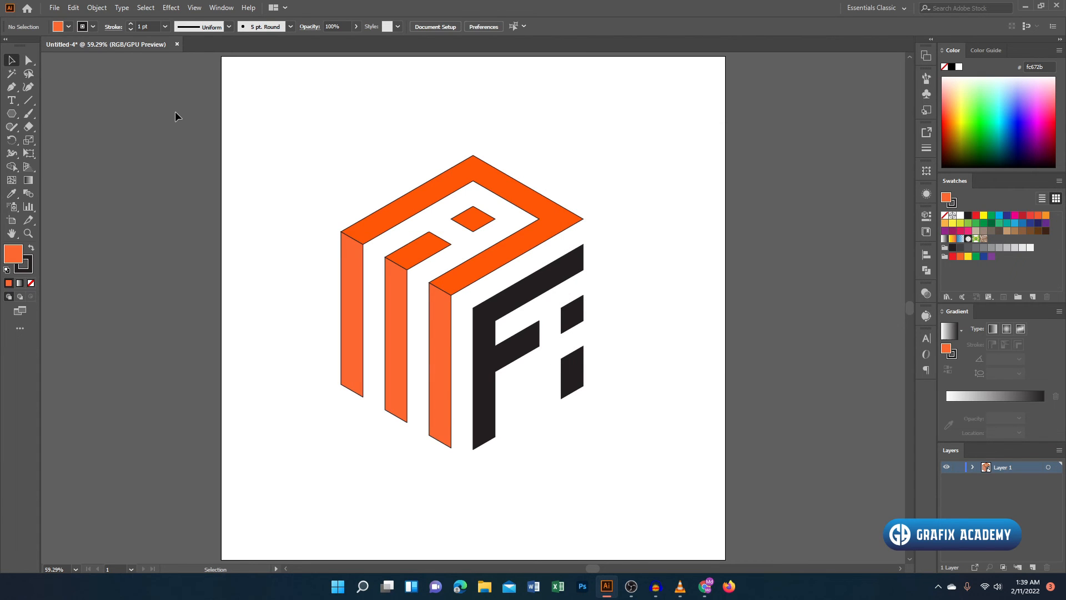
- Copy the left stripes' lighter orange fill onto the F and i shapes with the Eyedropper
click(552, 281)
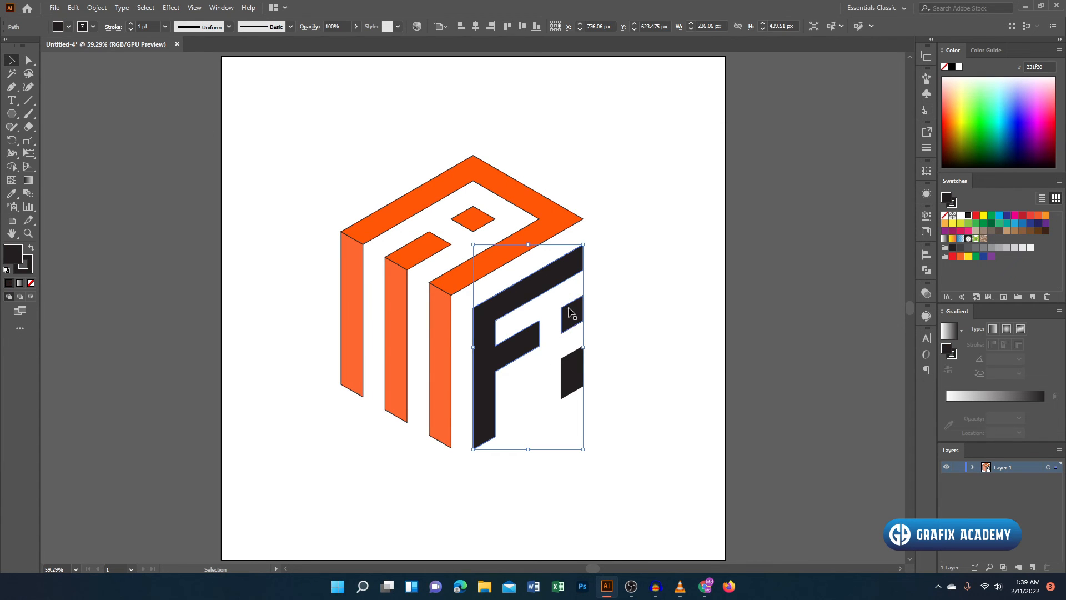
click(11, 194)
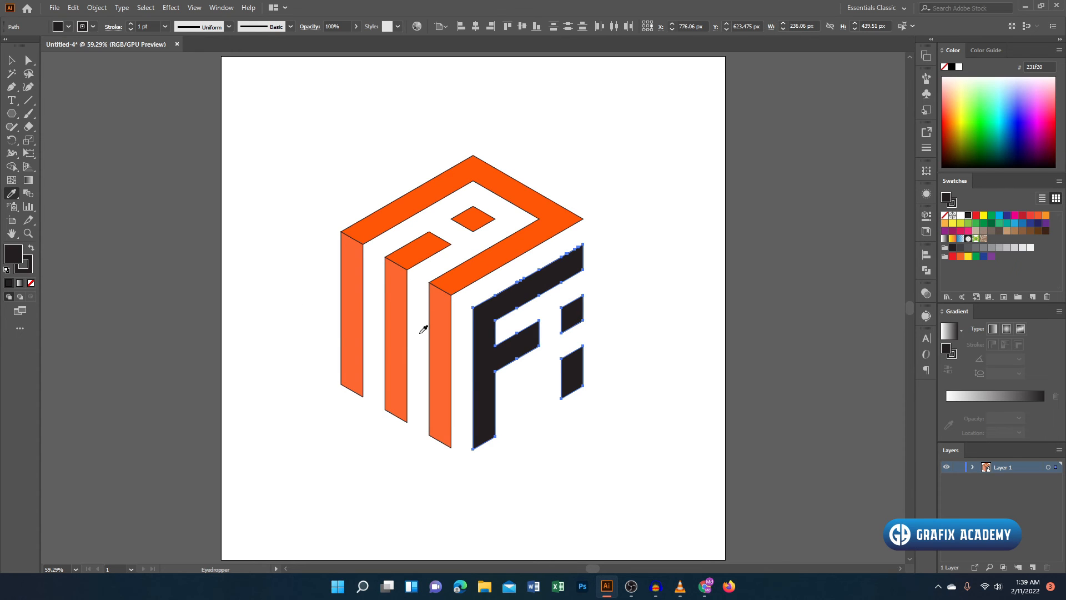
click(432, 331)
click(11, 60)
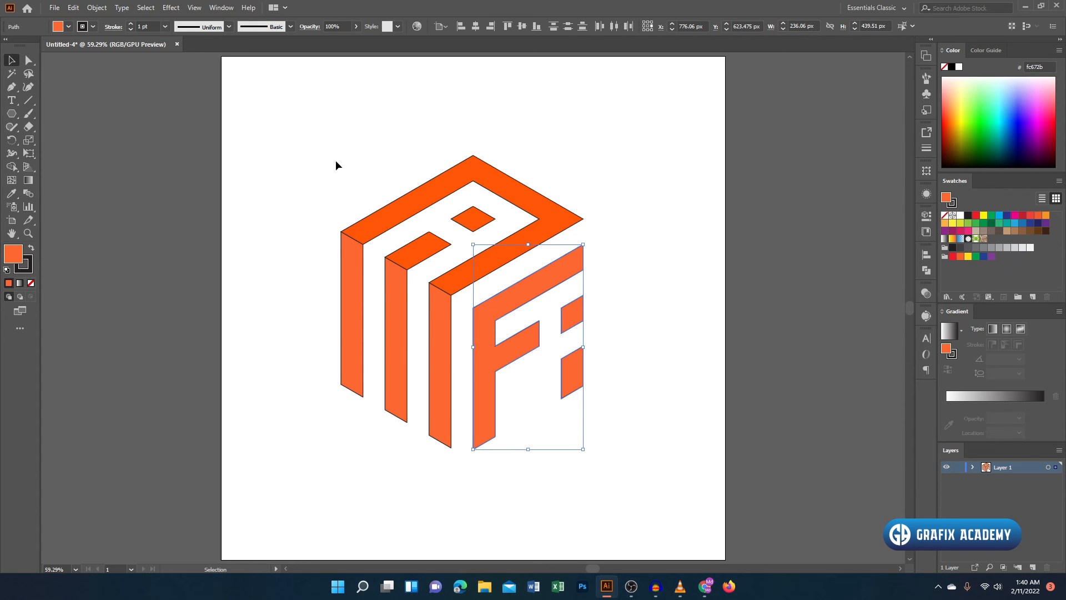
click(336, 160)
- Remove the stroke from all the logo shapes
drag(285, 115, 629, 474)
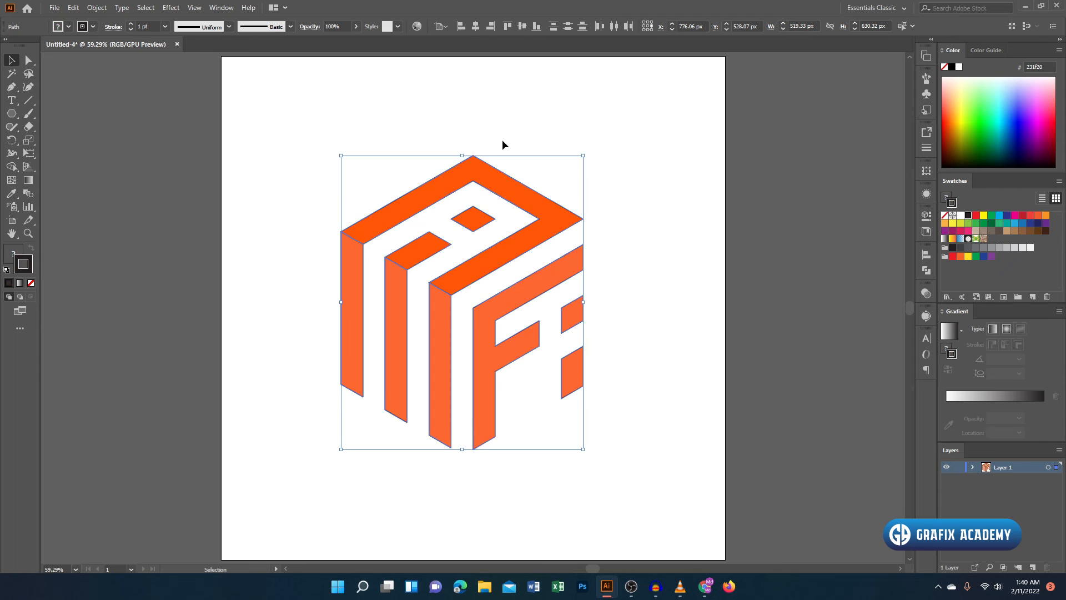
click(31, 285)
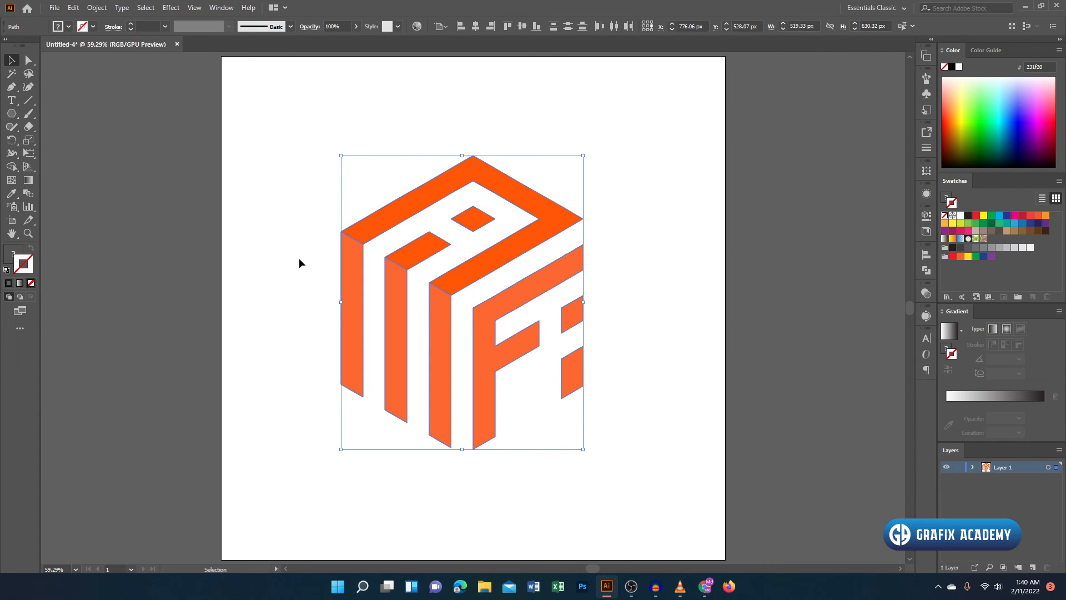
click(298, 230)
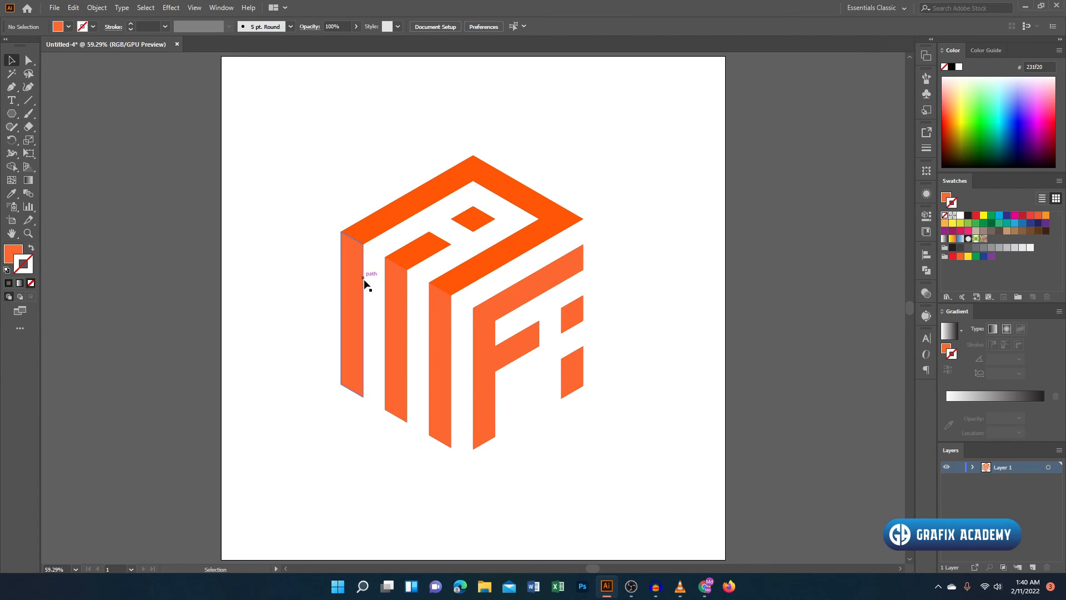
- Fill the left face's three stripes and the F and i shapes with darker orange e04812
click(395, 310)
shift+click(458, 329)
shift+click(492, 326)
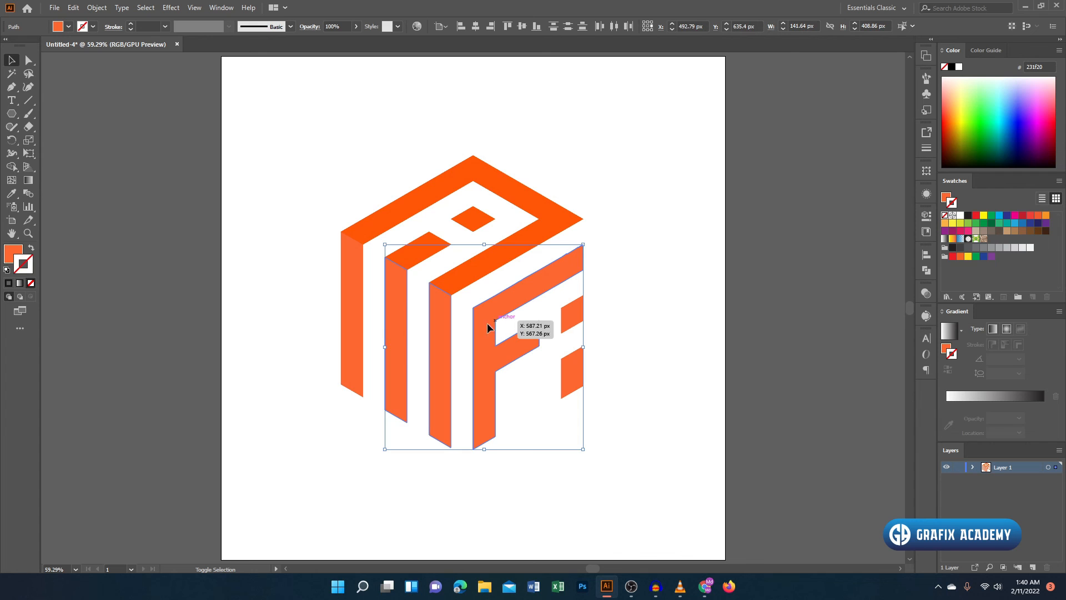
shift+click(344, 302)
double_click(15, 256)
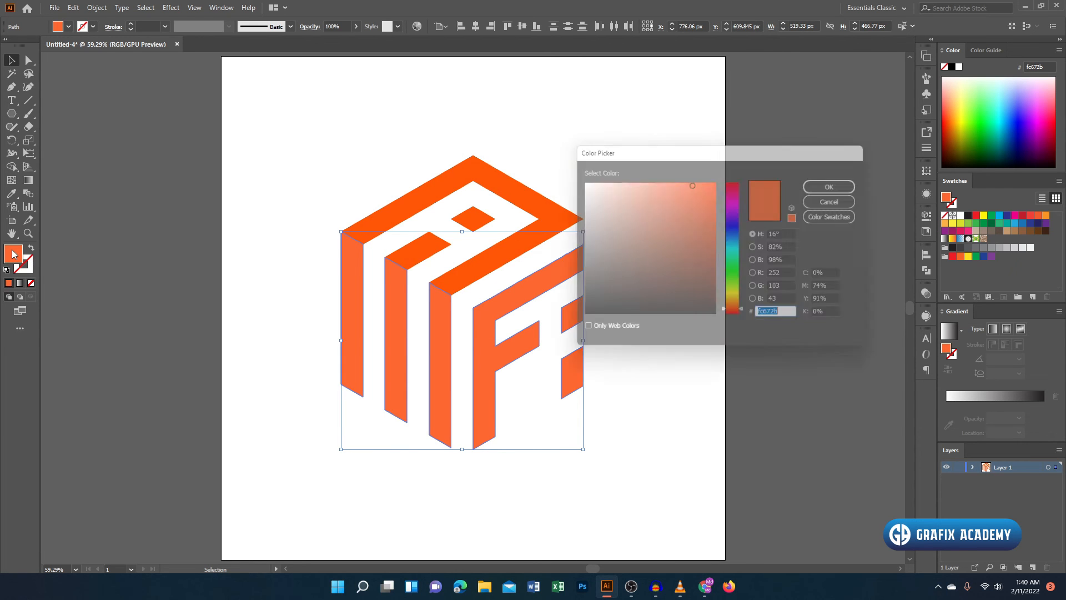
drag(702, 184, 707, 196)
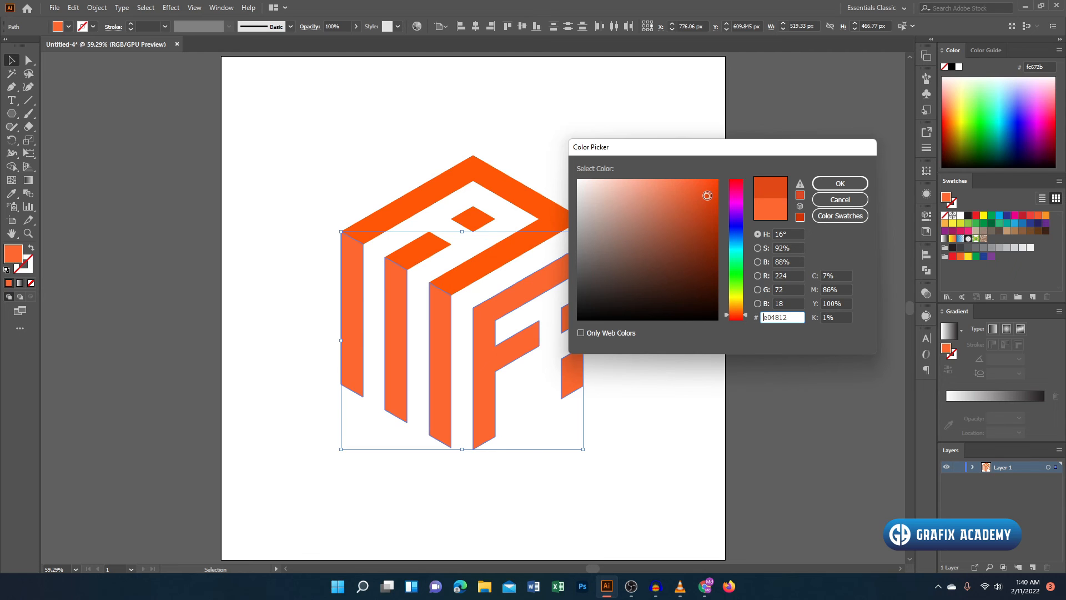
click(831, 185)
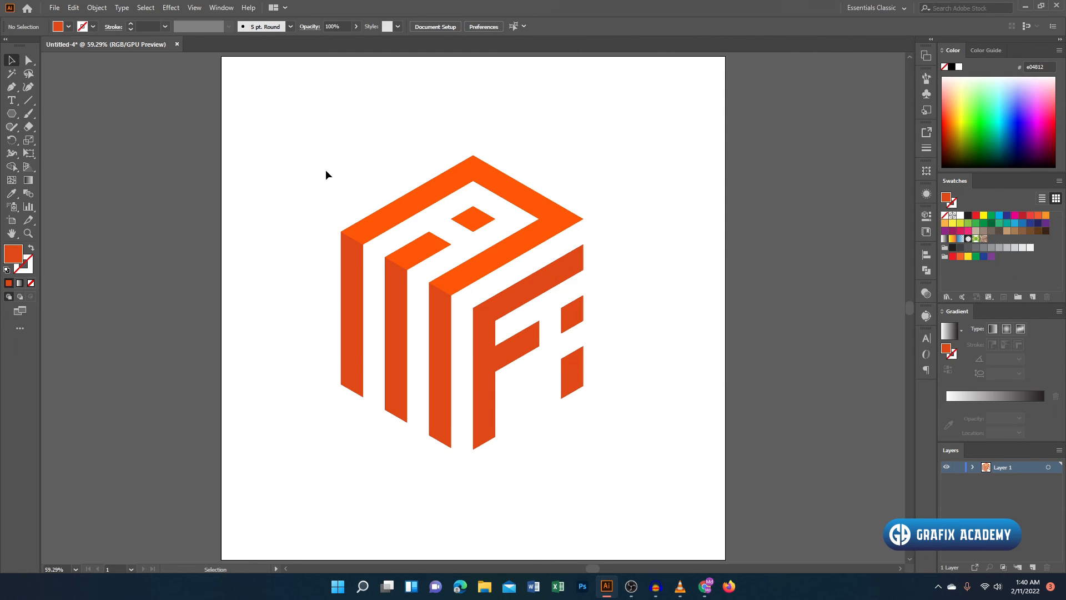
- Select the whole logo and give its shapes a 6 pt stroke
drag(282, 119, 640, 449)
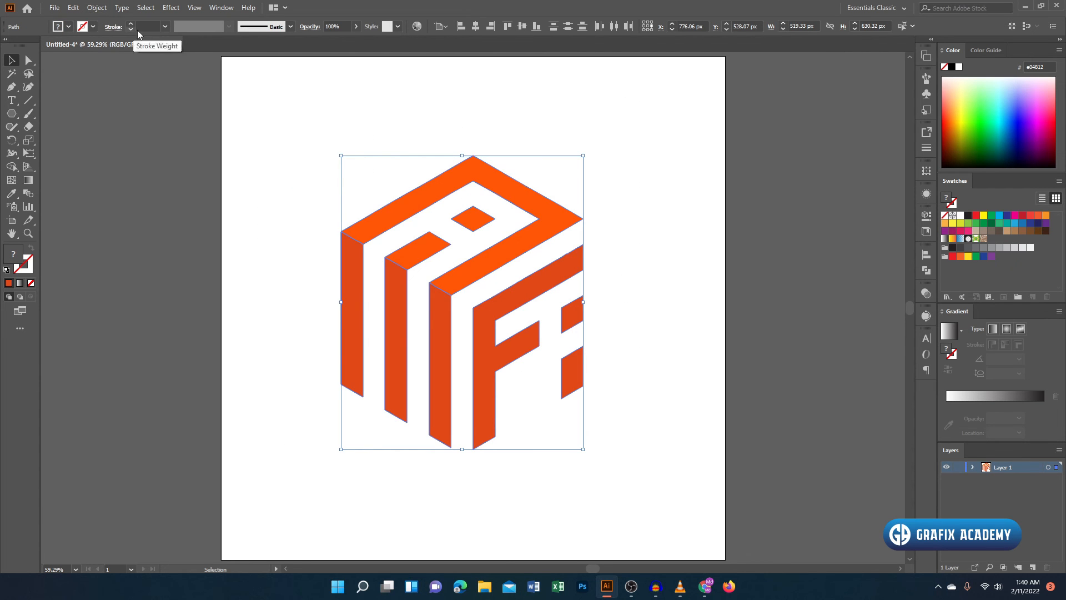
scroll(153, 25, up, 8)
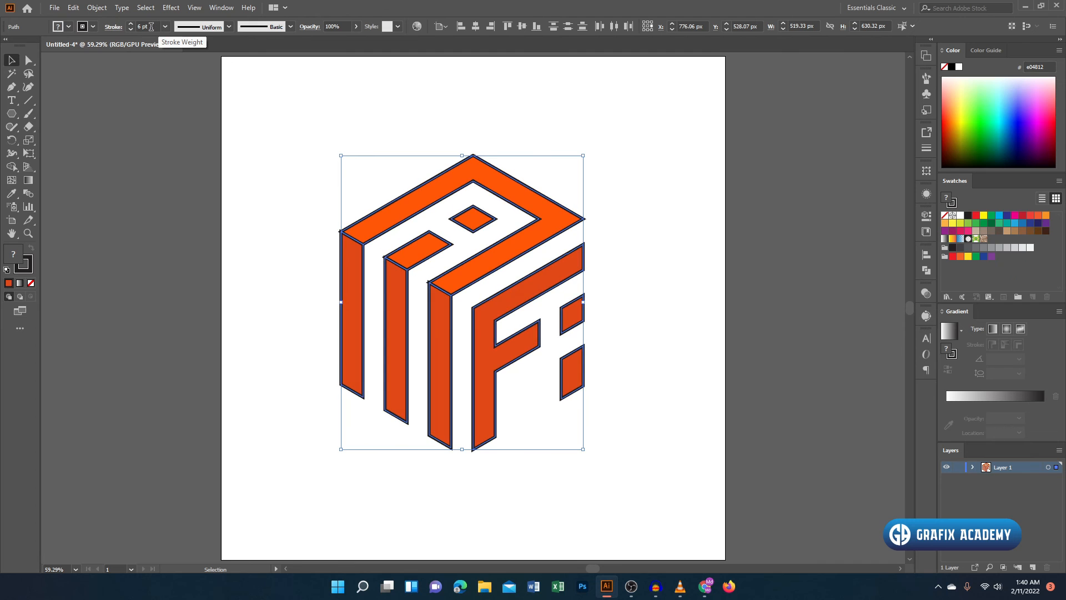
- Increase the logo's stroke weight to 14 pt and expand its fills and strokes into shapes
scroll(151, 26, up, 6)
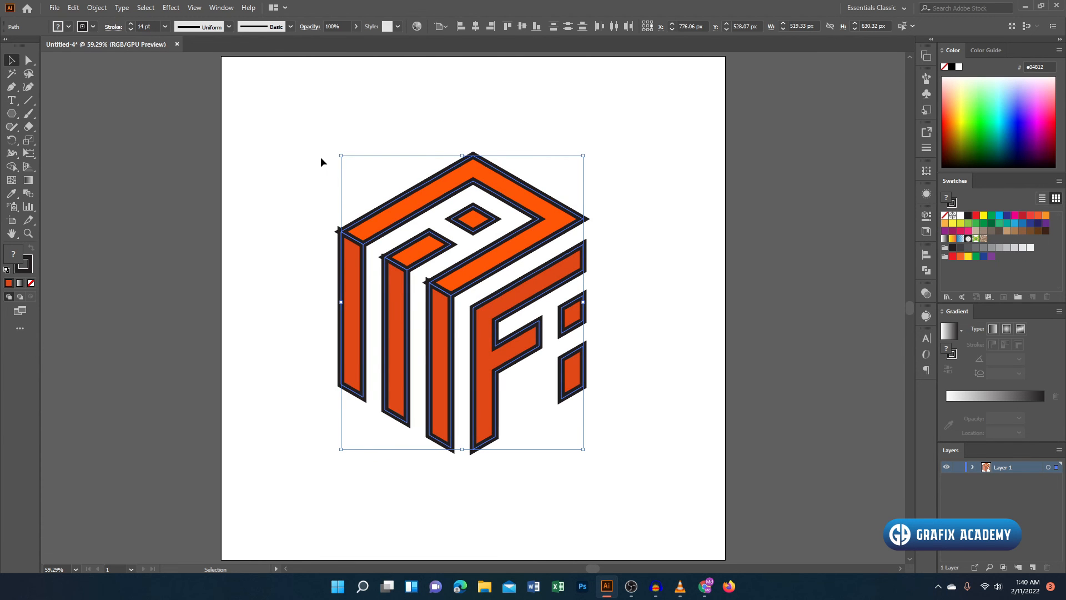
click(97, 8)
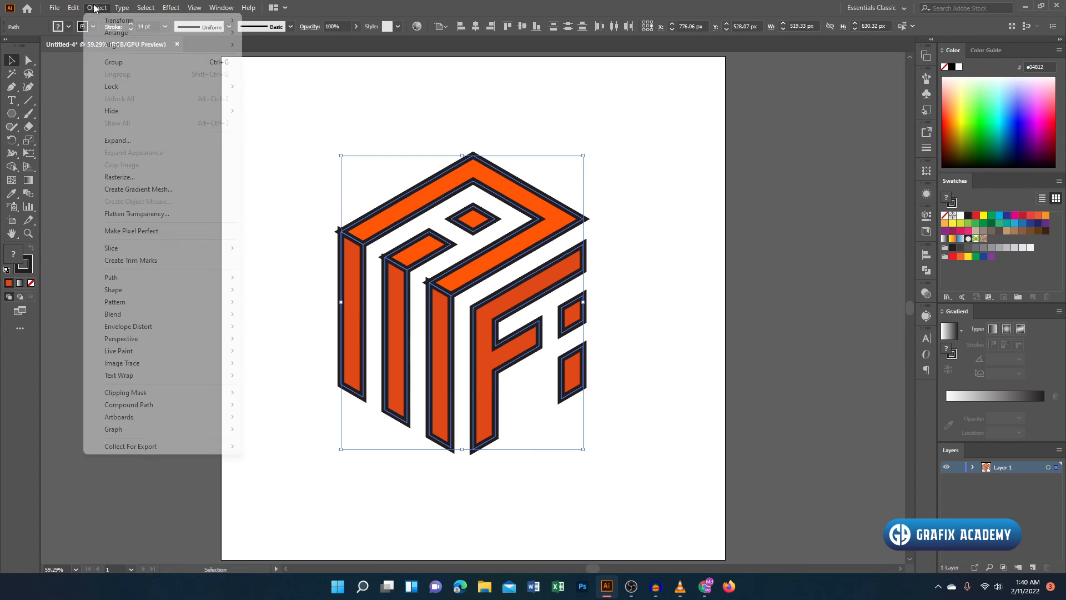
click(161, 140)
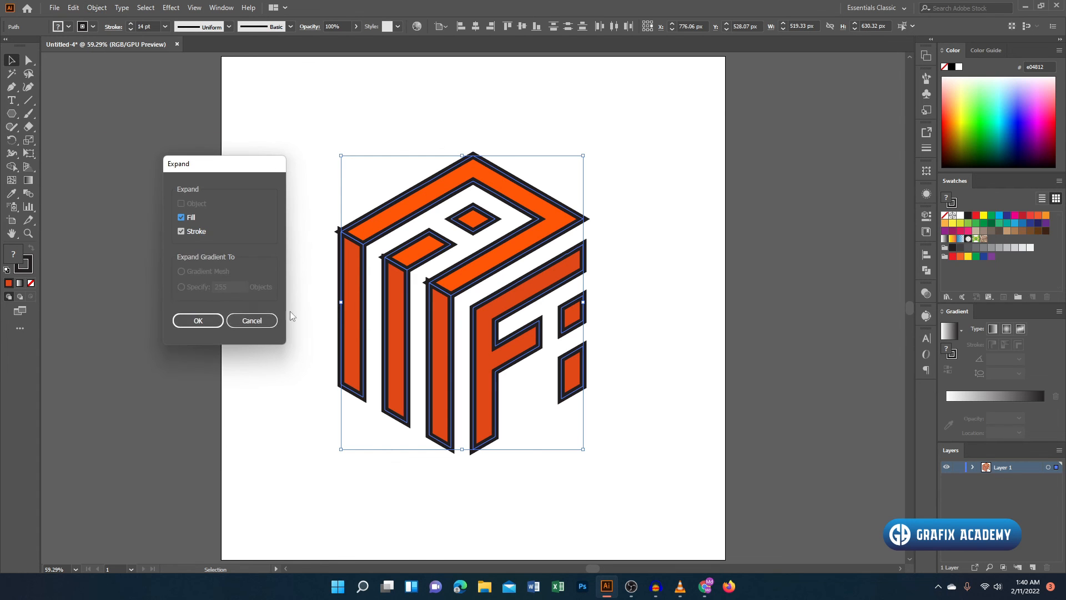
click(194, 322)
- Select the expanded logo and trim the protruding outline tips at the first left-face stripe's upper corner with the Shape Builder
drag(319, 137, 629, 469)
click(11, 167)
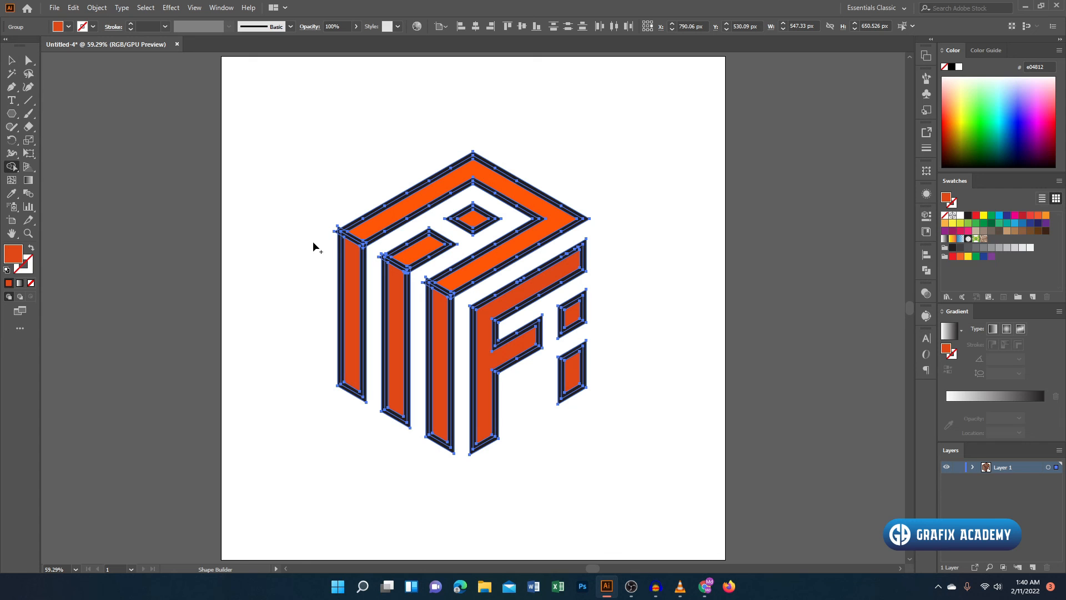
scroll(347, 228, up, 5)
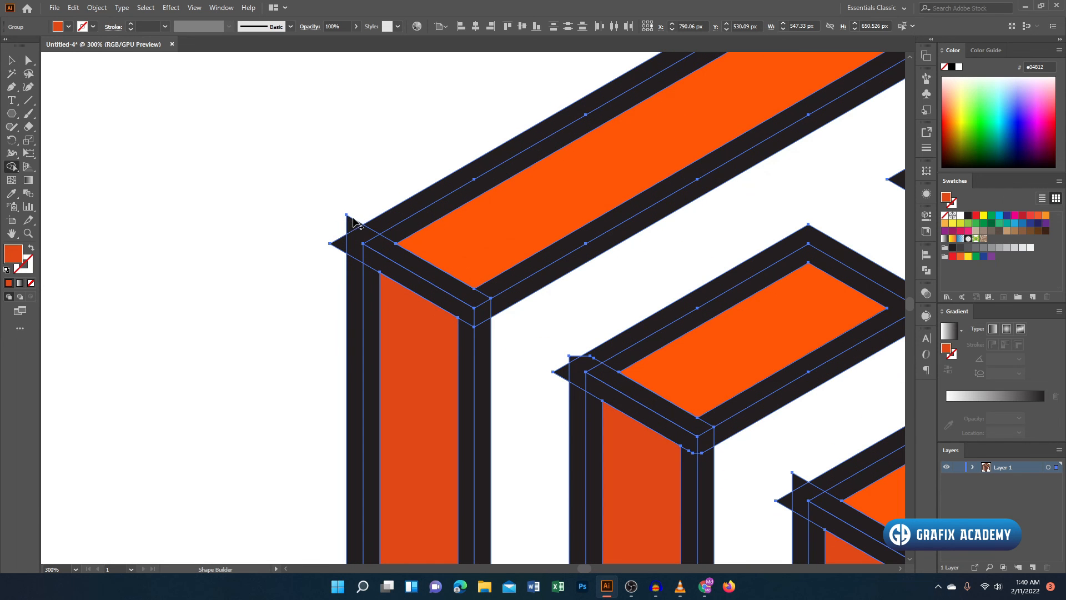
alt+click(352, 224)
alt+click(338, 244)
key(space)
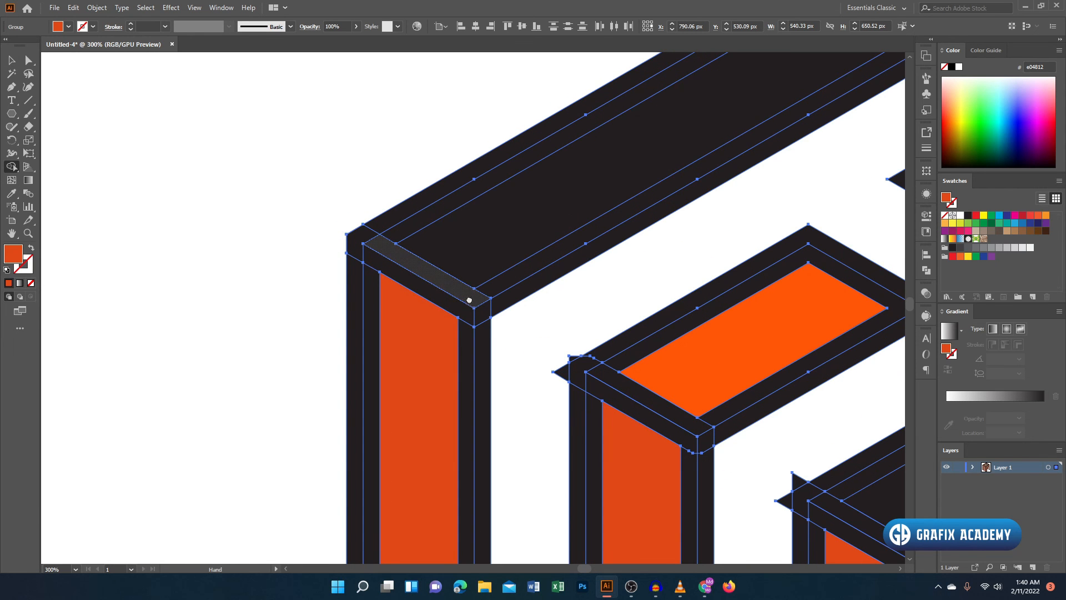
drag(469, 300, 439, 271)
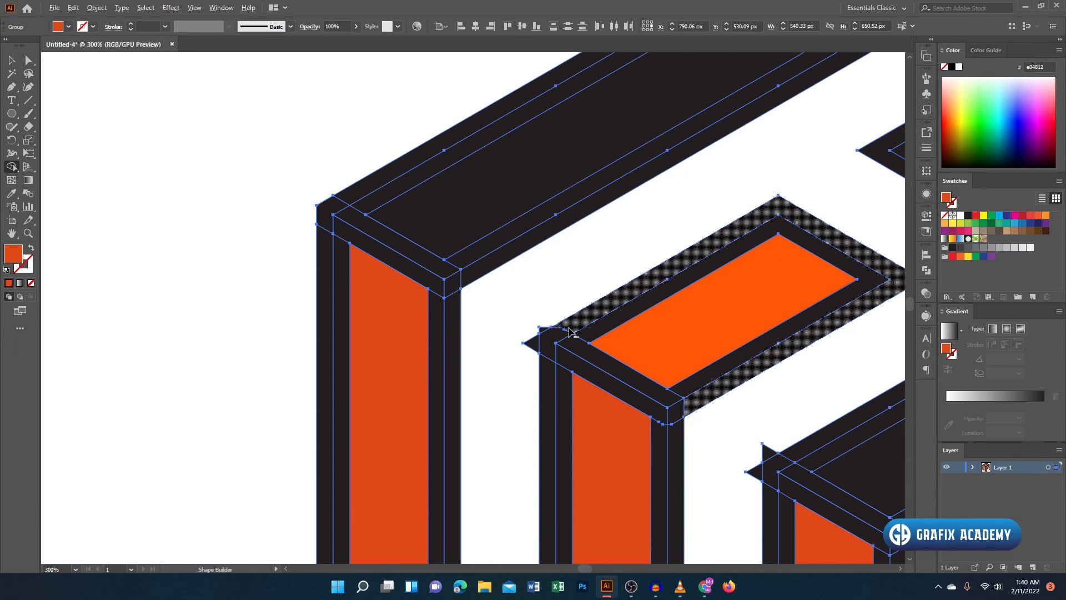
- Remove the protruding outline tips at the upper corners of the second and third left-face stripes
alt+click(536, 340)
scroll(538, 341, down, 5)
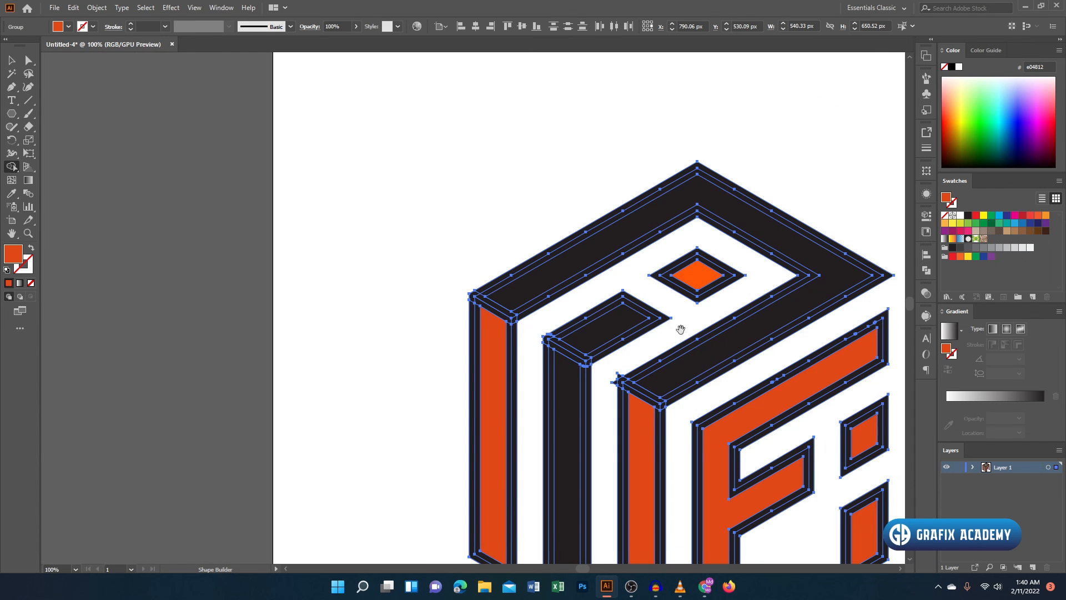
drag(681, 329, 644, 299)
scroll(577, 341, up, 2)
alt+click(595, 349)
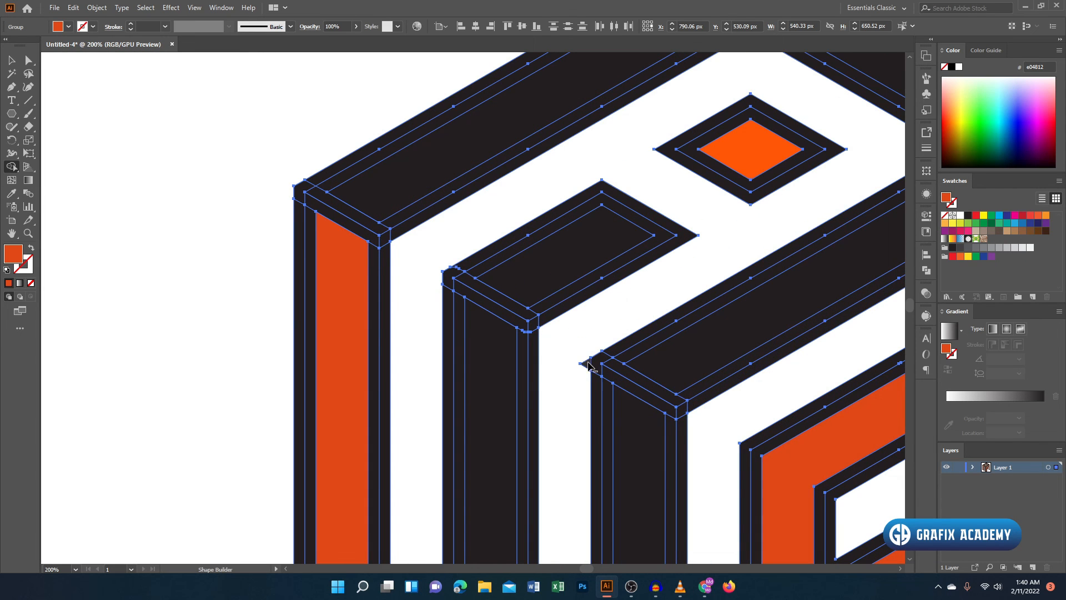
alt+click(585, 364)
- Merge the outline and fill pieces of the three left-face stripes into solid darker orange e04812 shapes
scroll(595, 307, down, 1)
scroll(613, 340, down, 2)
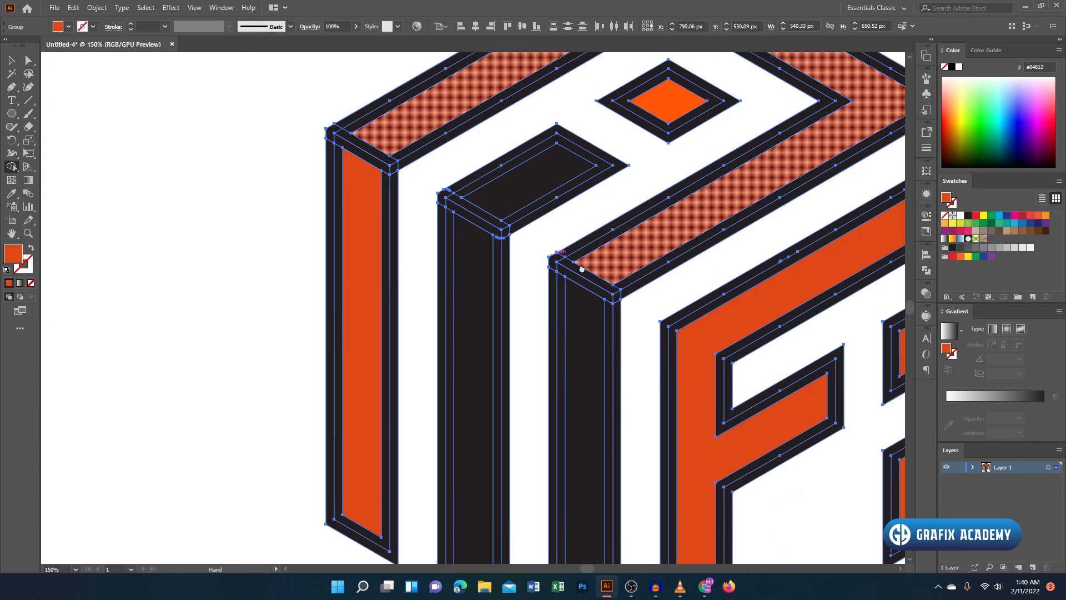
drag(449, 300, 469, 297)
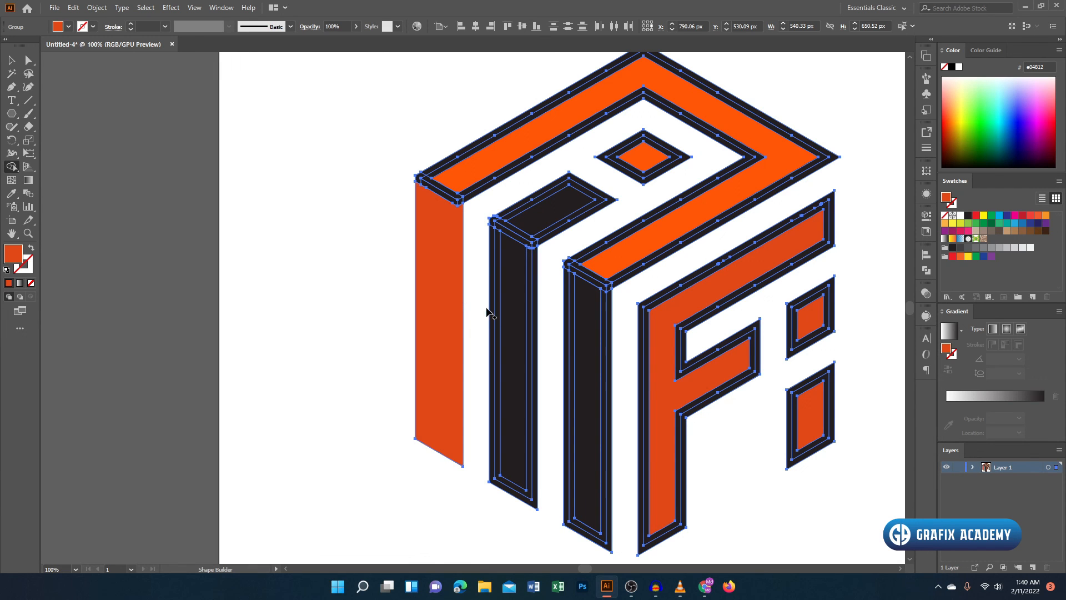
click(532, 322)
drag(568, 334, 613, 338)
- Merge the outline and fill pieces of the F and i shapes into solid darker orange e04812 shapes
scroll(476, 243, up, 3)
mouse_move(559, 236)
mouse_down()
mouse_move(571, 198)
mouse_move(528, 217)
mouse_move(620, 328)
mouse_up()
mouse_move(494, 250)
mouse_down()
mouse_move(480, 202)
mouse_move(516, 239)
mouse_move(395, 166)
mouse_up()
scroll(395, 167, down, 1)
drag(811, 510, 595, 341)
mouse_move(514, 187)
mouse_down()
mouse_move(506, 154)
mouse_move(469, 140)
mouse_up()
mouse_move(543, 284)
mouse_down()
mouse_move(433, 235)
mouse_move(560, 258)
mouse_up()
scroll(530, 294, down, 2)
drag(686, 328, 702, 325)
drag(687, 240, 662, 235)
drag(545, 228, 619, 355)
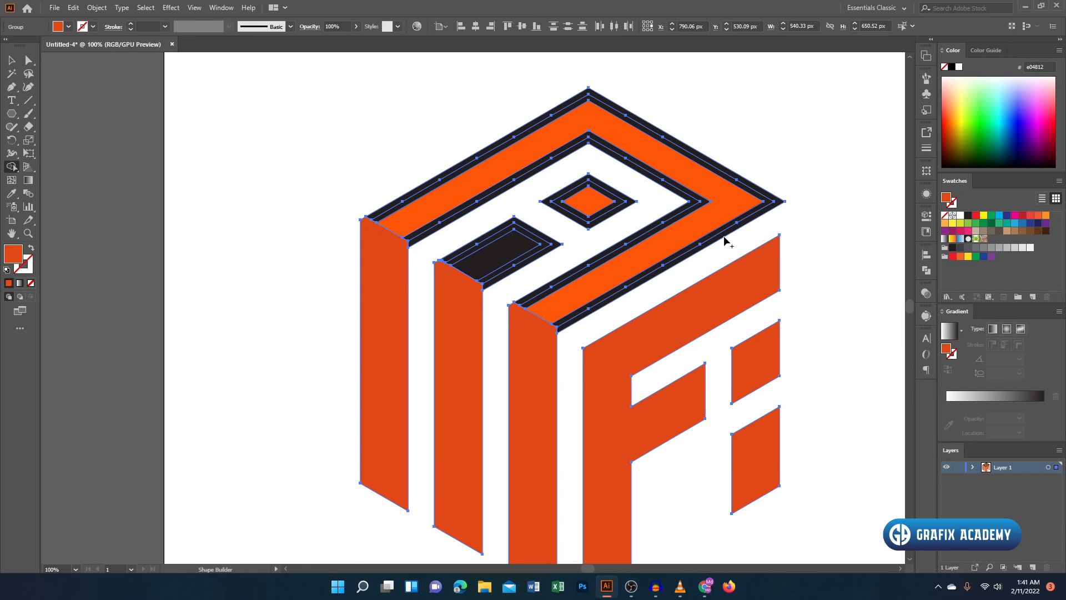
scroll(508, 273, up, 1)
drag(471, 235, 499, 293)
scroll(666, 244, up, 1)
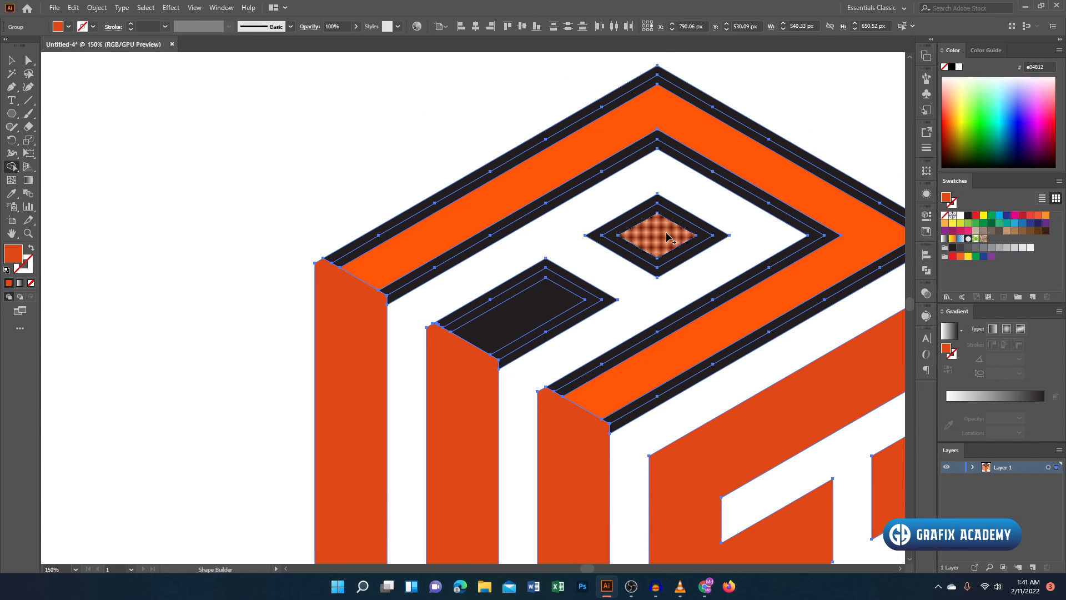
key(v)
click(654, 238)
drag(531, 111, 50, 219)
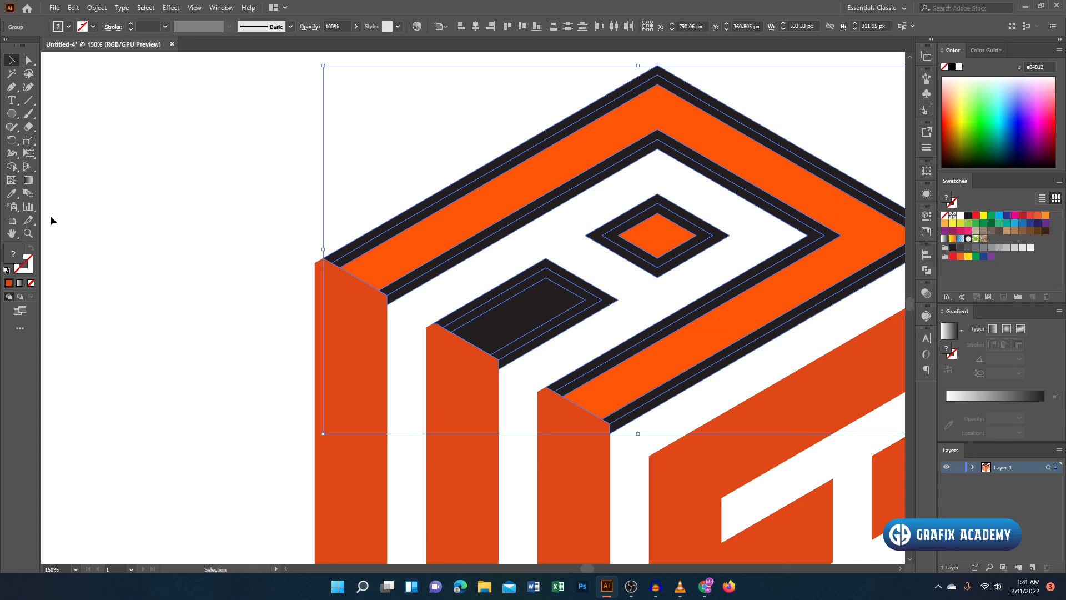
key(shift+m)
click(12, 60)
click(285, 109)
- Draw a small hexagon beside the logo and sample the top-face diamond's brighter orange ff5500 onto it with the Eyedropper
click(11, 113)
drag(228, 151, 243, 164)
click(12, 193)
click(654, 241)
- Merge the outline and fill pieces of the top face shapes into solid orange ff5500 shapes with the Shape Builder
click(13, 63)
click(749, 339)
key(shift+m)
drag(453, 169, 493, 248)
drag(502, 269, 549, 317)
drag(615, 213, 667, 258)
scroll(500, 197, down, 2)
click(12, 60)
click(248, 195)
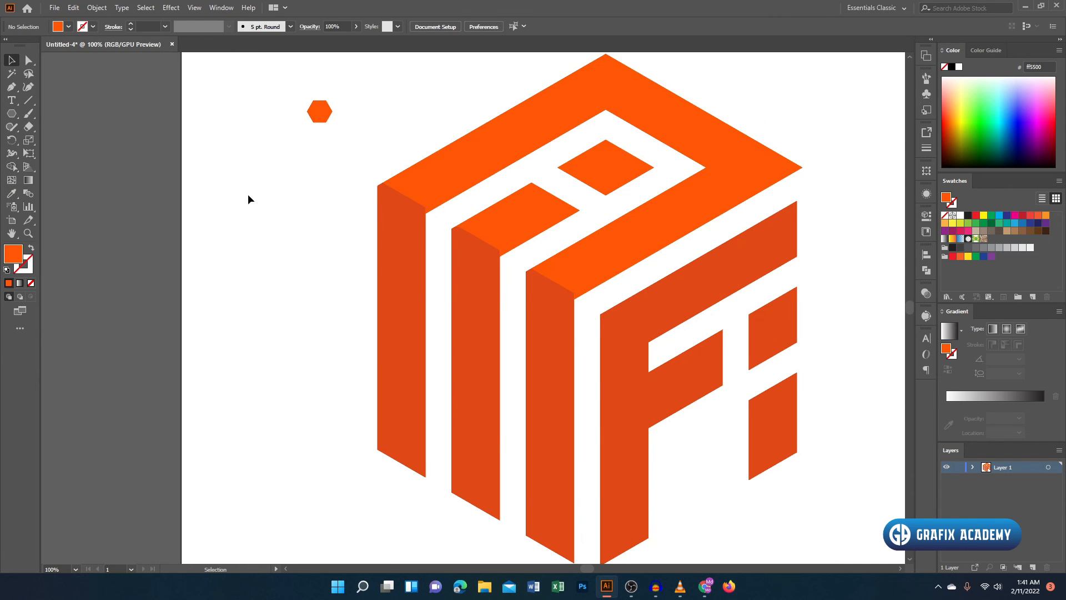
- Delete the small helper hexagon beside the logo
scroll(356, 139, down, 2)
scroll(366, 136, up, 1)
click(377, 132)
key(Delete)
key(ctrl+0)
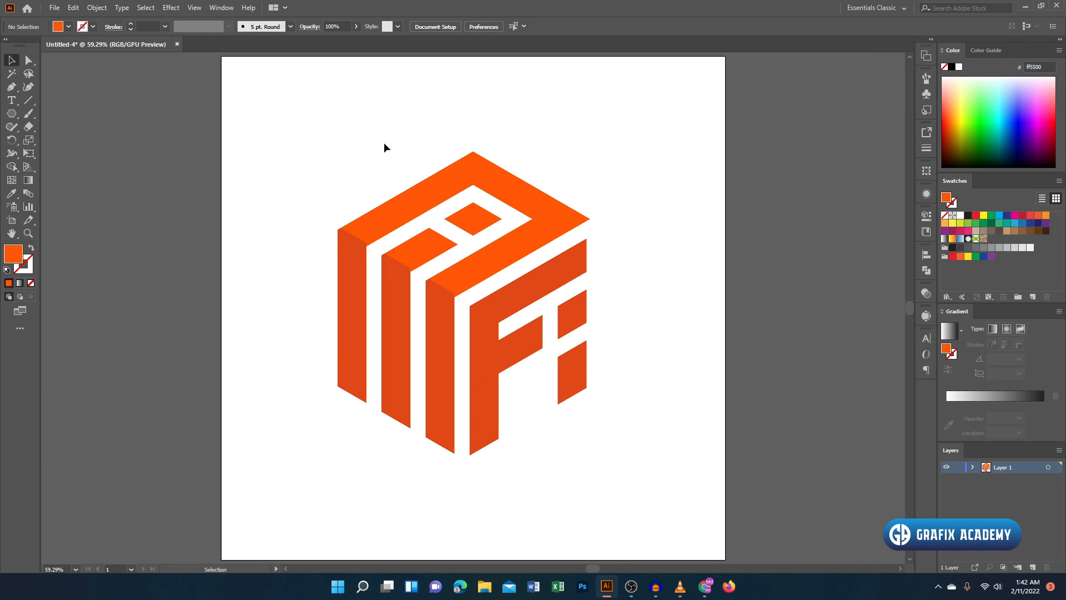